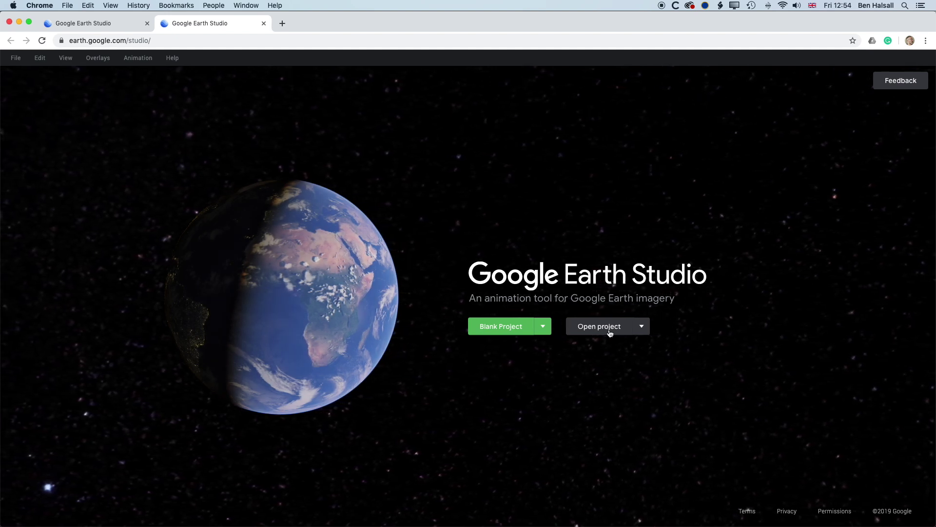
Begin a blank project and name it "New York Fly Through"
{"action": "left_click", "coordinate": [505, 330]}
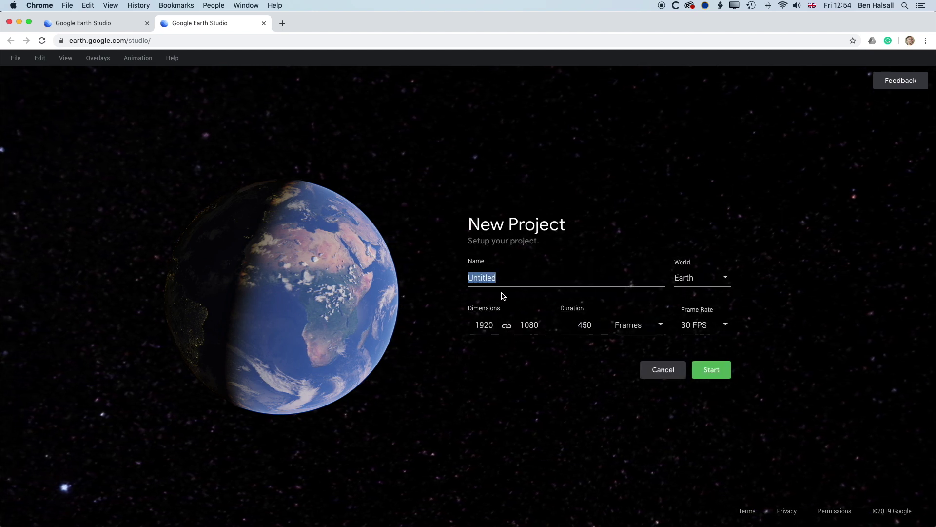
{"action": "type", "text": "N"}
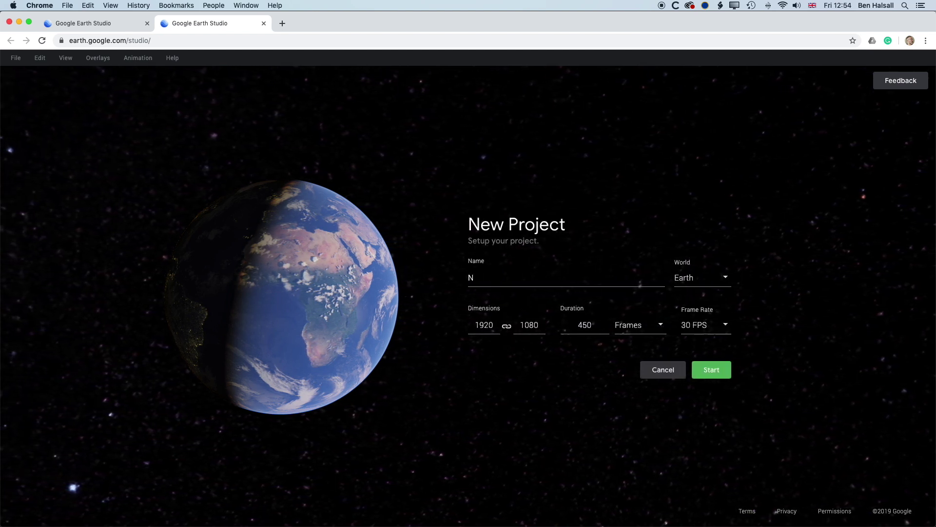
{"action": "type", "text": "ew Yo"}
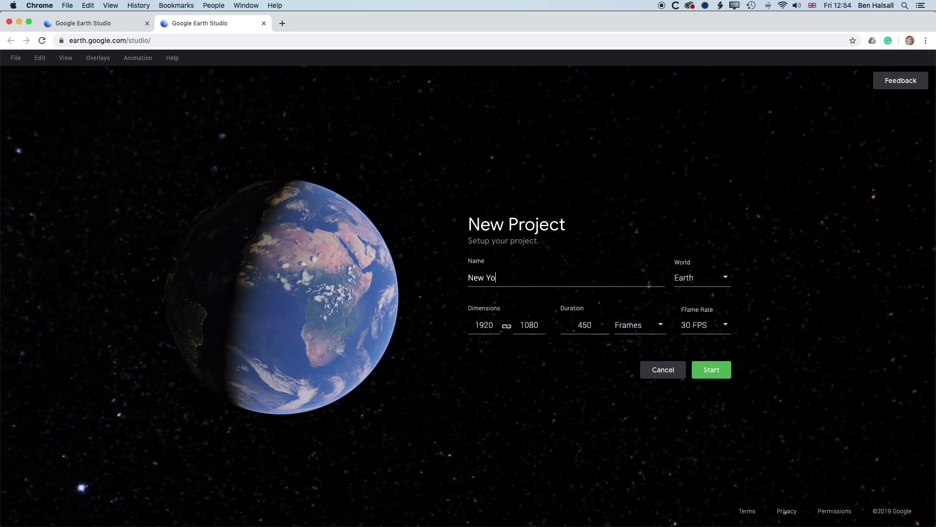
{"action": "type", "text": "rk Fly"}
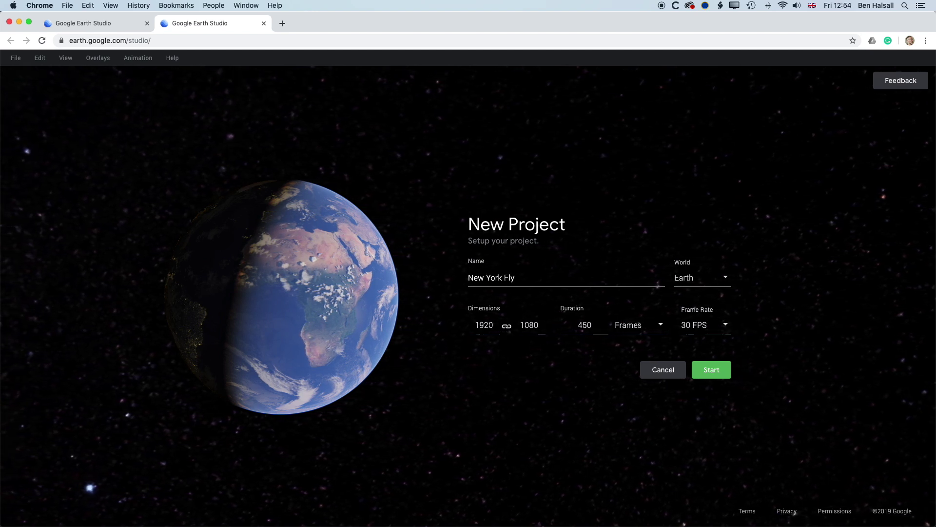
{"action": "type", "text": " Through"}
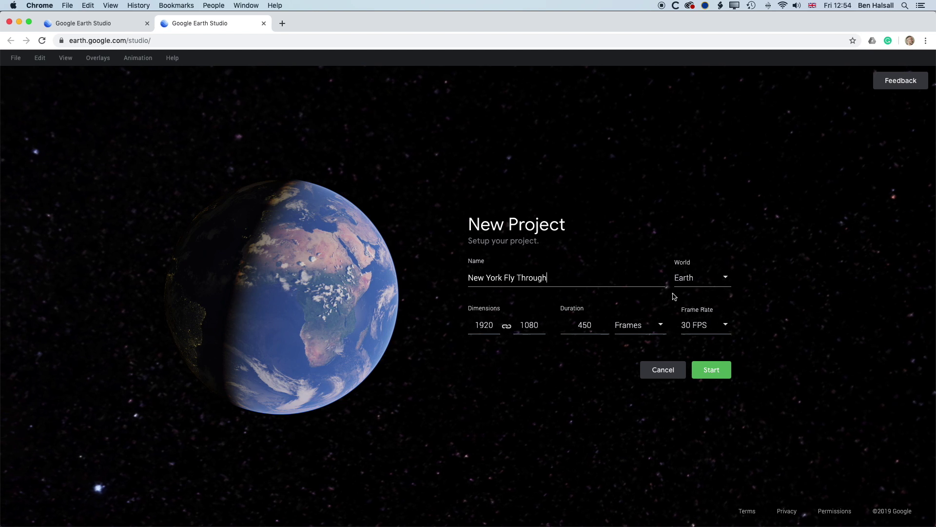
Preview the world choices and the duration as timecode, keeping Earth and frames
{"action": "left_click", "coordinate": [685, 281]}
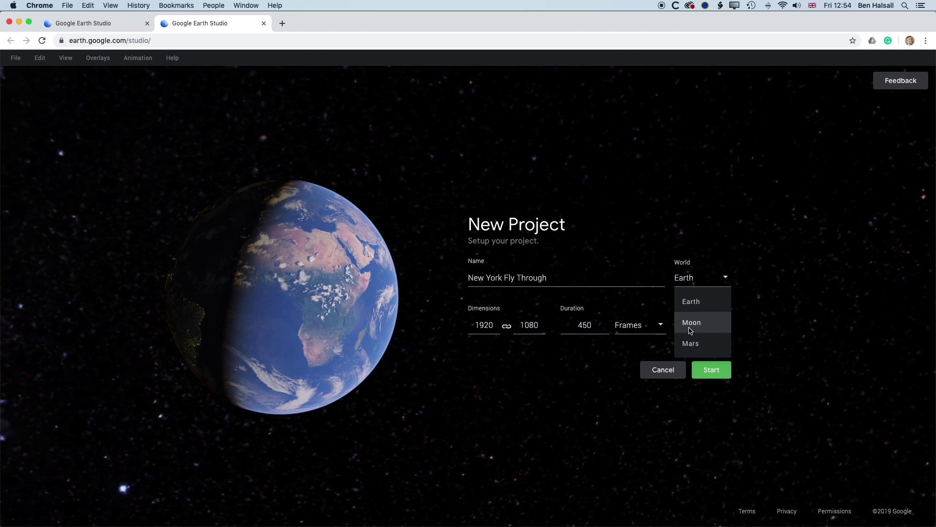
{"action": "left_click", "coordinate": [695, 281]}
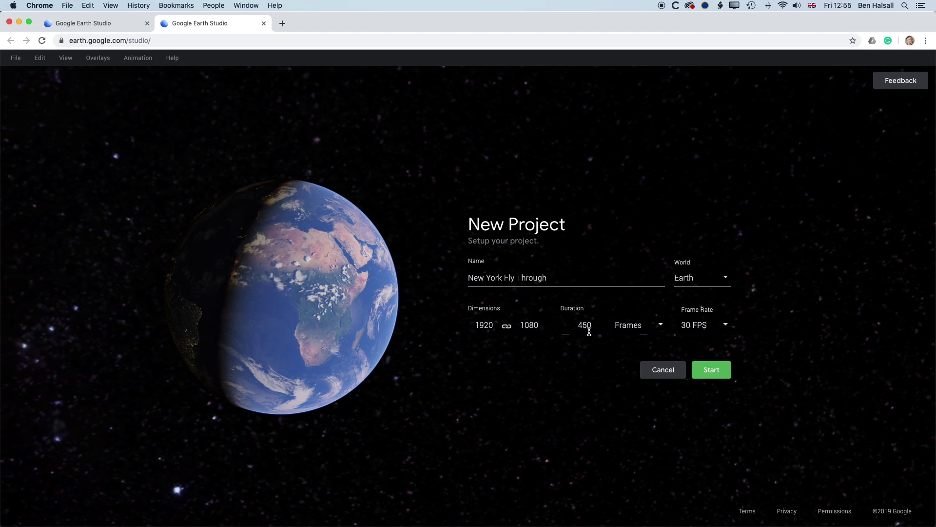
{"action": "left_click", "coordinate": [629, 332]}
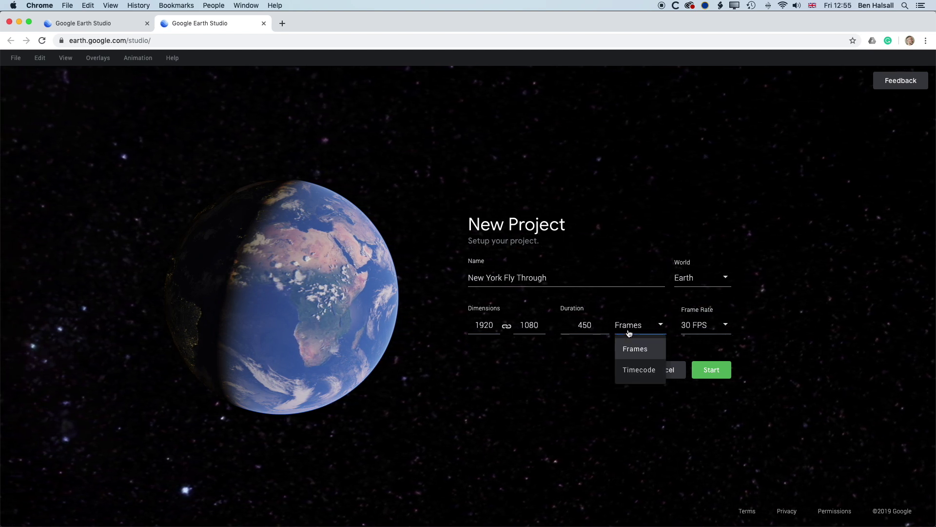
{"action": "left_click", "coordinate": [632, 374]}
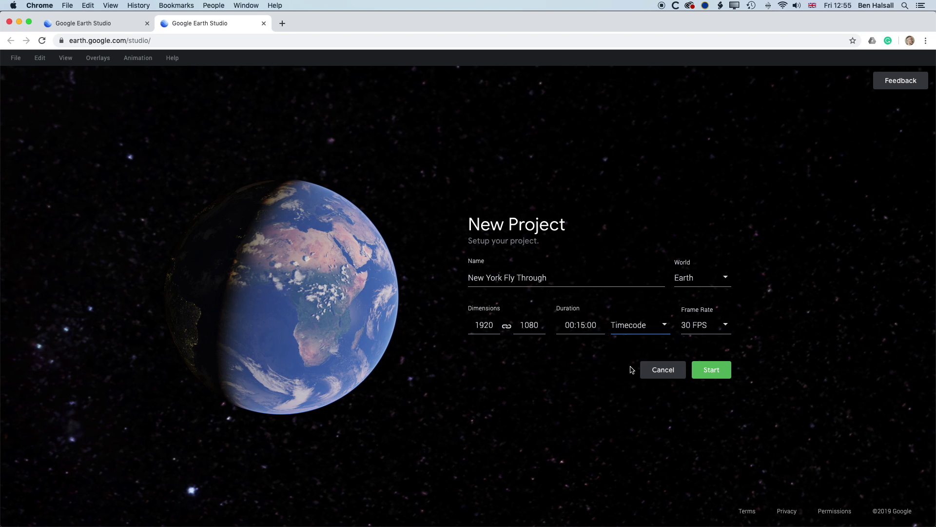
{"action": "left_click", "coordinate": [631, 328]}
{"action": "left_click", "coordinate": [631, 349]}
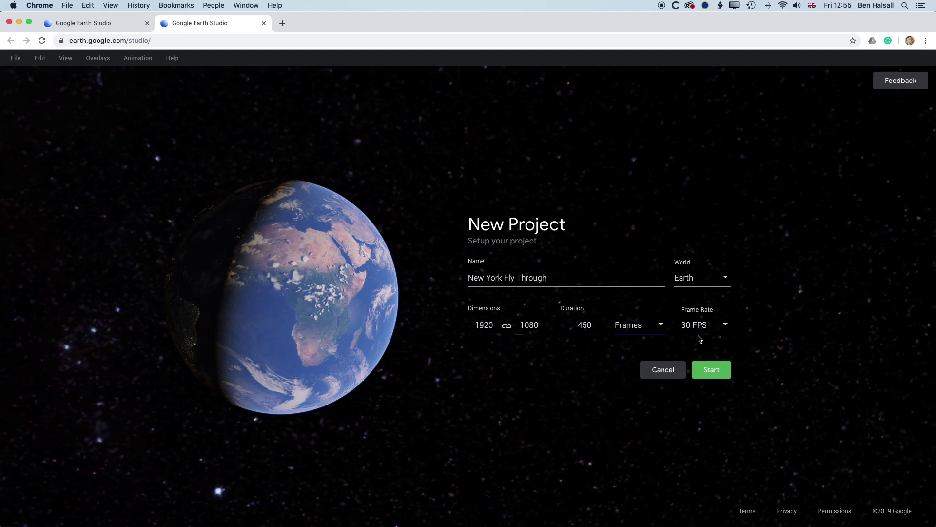
Start the project with the chosen setup and look over the attributes that can be added
{"action": "left_click", "coordinate": [714, 373]}
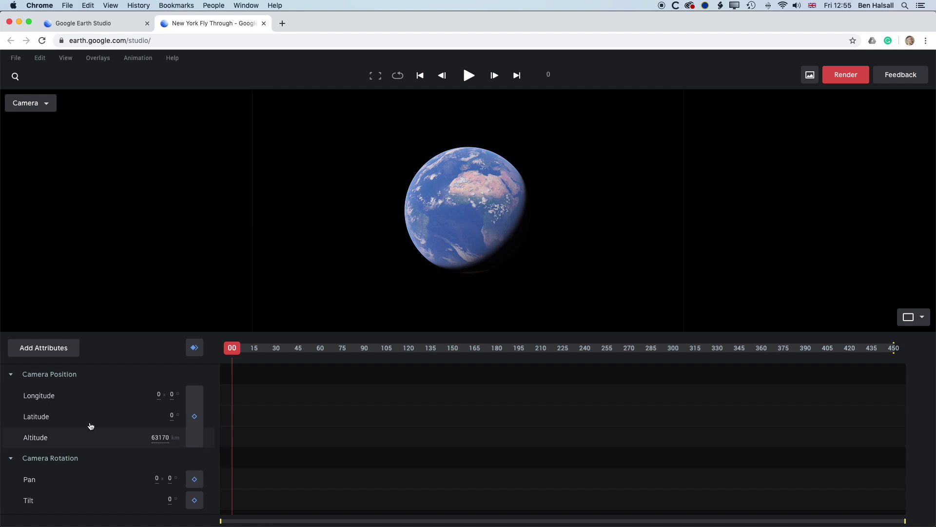
{"action": "left_click", "coordinate": [62, 354]}
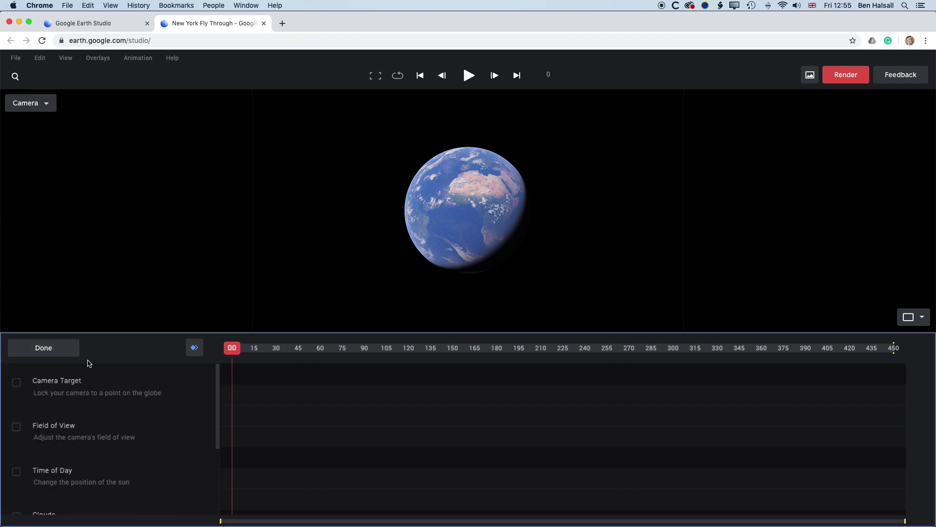
{"action": "left_click", "coordinate": [58, 353]}
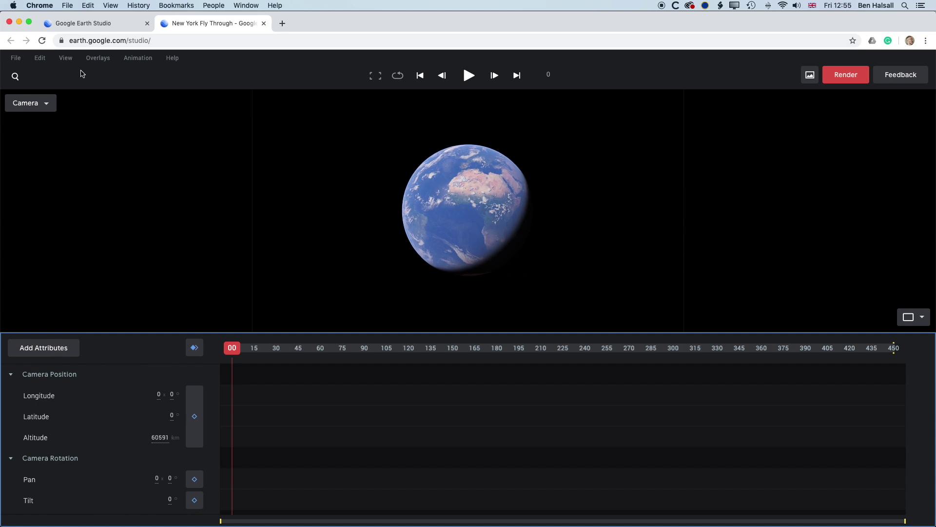
Search for "new york" and fly the camera to New York, NY, USA
{"action": "left_click", "coordinate": [16, 77]}
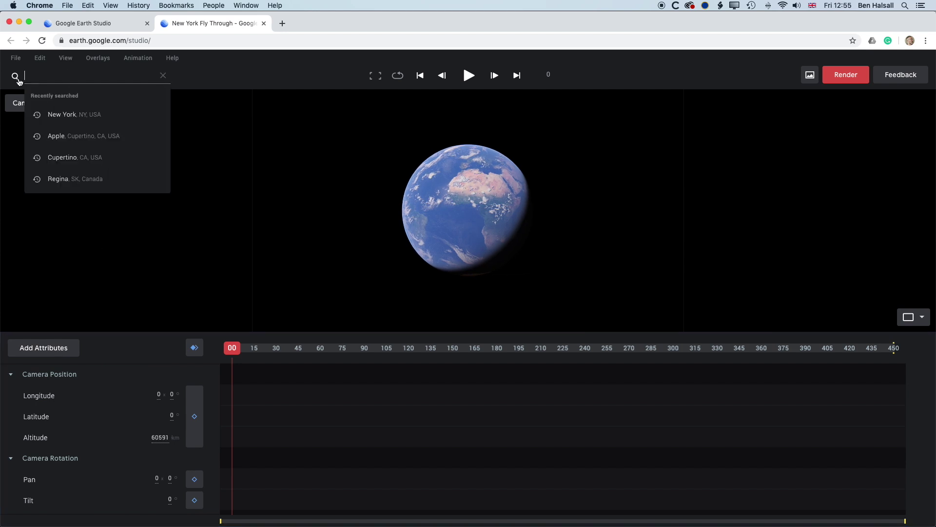
{"action": "type", "text": "new york"}
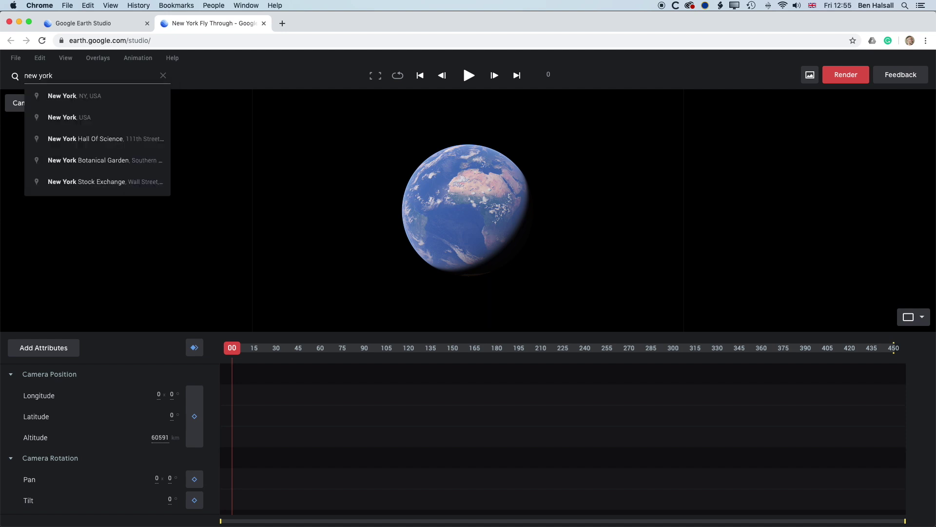
{"action": "key", "text": "Down"}
{"action": "key", "text": "Return"}
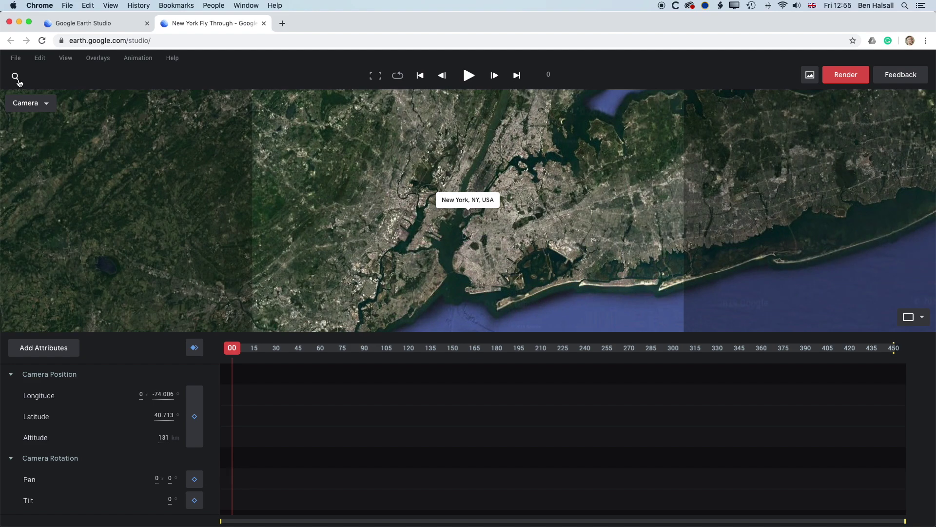
Frame Manhattan's southern tip from about 2139 m altitude, panned about 18.6° and tilted about 59.6°, and keyframe the camera position at frame 0
{"action": "scroll", "coordinate": [463, 240], "scroll_direction": "up", "scroll_amount": 5}
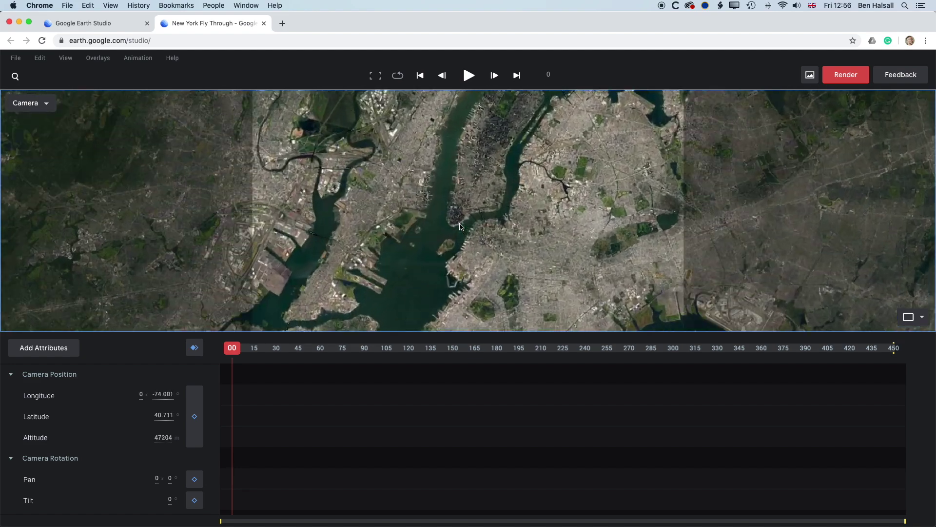
{"action": "scroll", "coordinate": [460, 226], "scroll_direction": "up", "scroll_amount": 5}
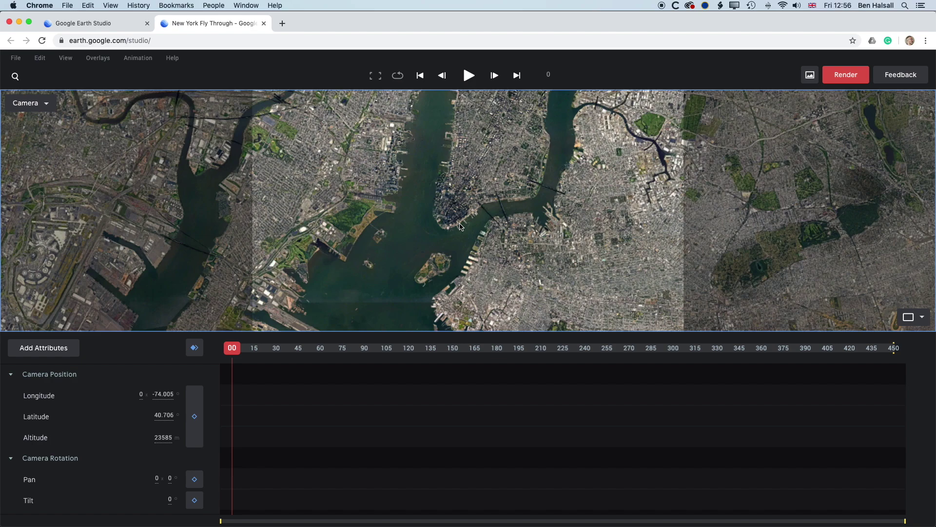
{"action": "scroll", "coordinate": [460, 226], "scroll_direction": "up", "scroll_amount": 5}
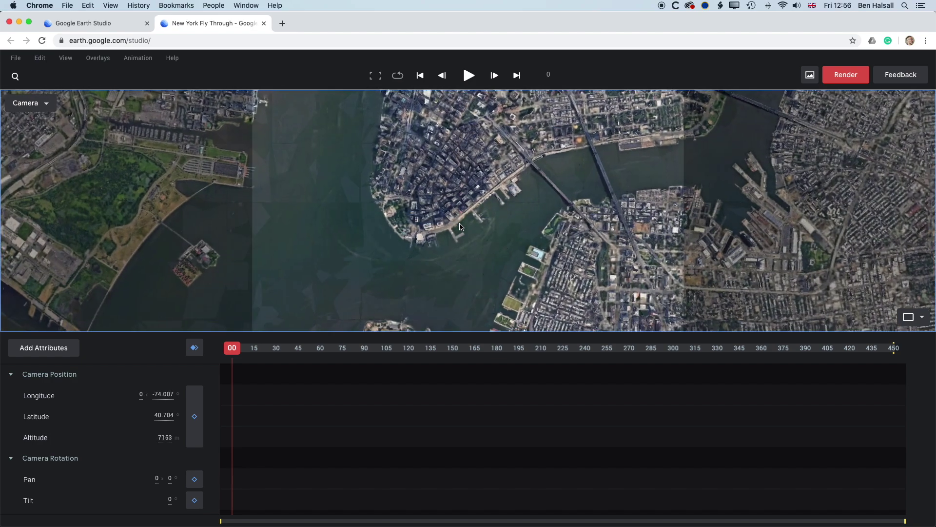
{"action": "left_click_drag", "start_coordinate": [440, 230], "coordinate": [495, 238]}
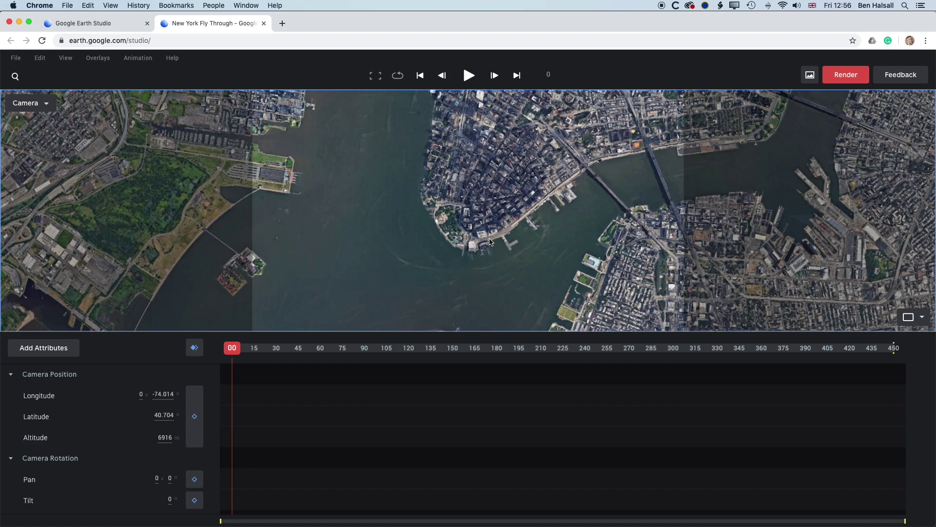
{"action": "scroll", "coordinate": [484, 244], "scroll_direction": "up", "scroll_amount": 3}
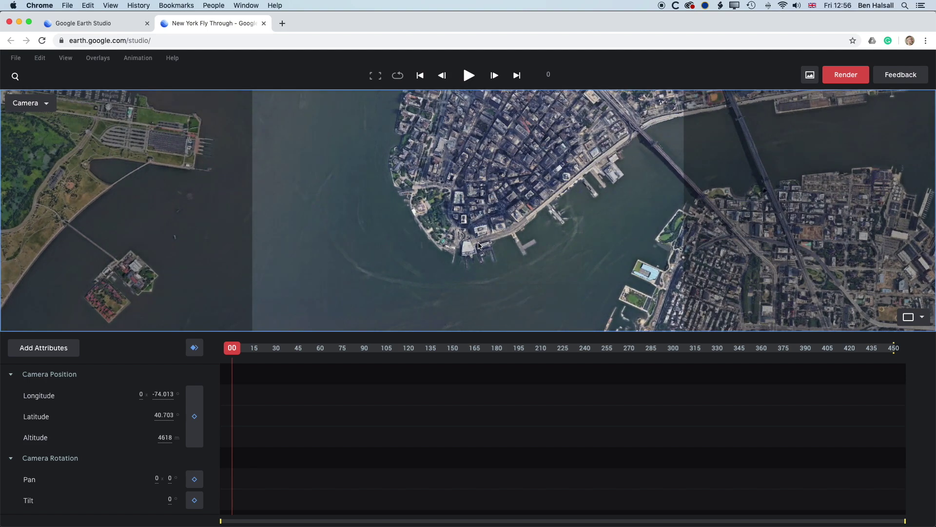
{"action": "left_click_drag", "start_coordinate": [480, 245], "coordinate": [510, 279], "text": "shift"}
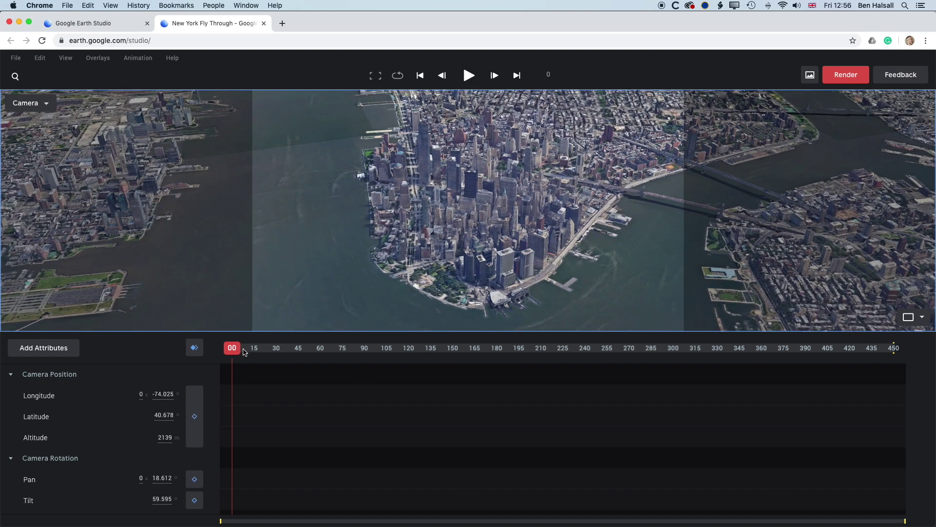
{"action": "left_click", "coordinate": [194, 417]}
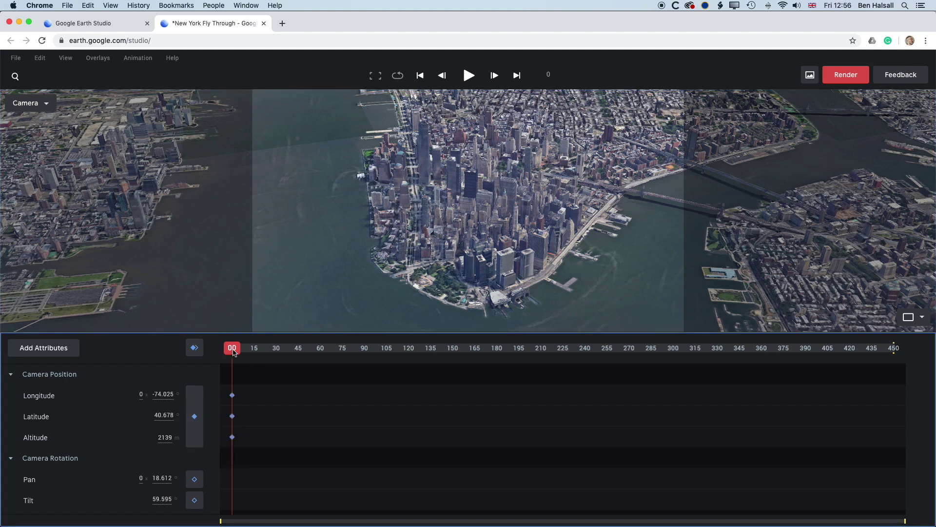
Add a second camera position keyframe at frame 140, moved forward over Manhattan and lowered to an altitude of about 1449 m
{"action": "left_click_drag", "start_coordinate": [232, 348], "coordinate": [439, 350]}
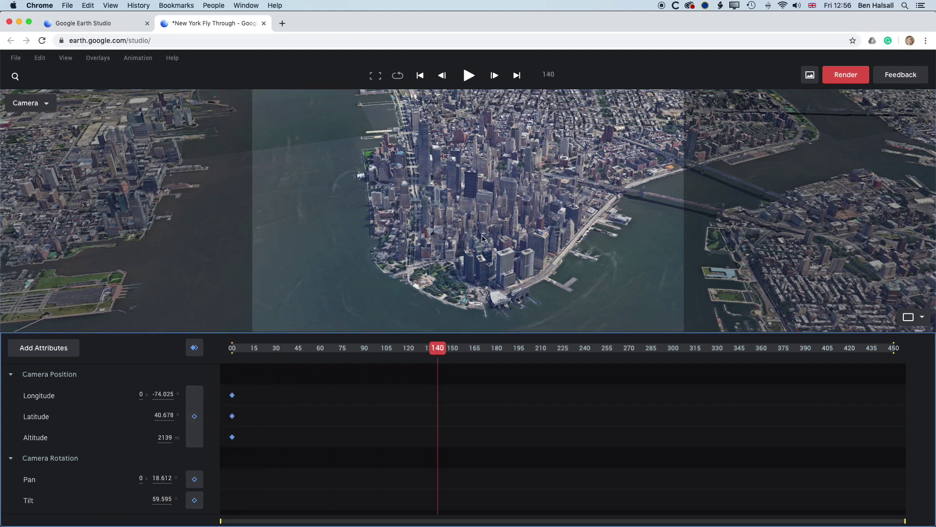
{"action": "left_click_drag", "start_coordinate": [483, 239], "coordinate": [485, 289]}
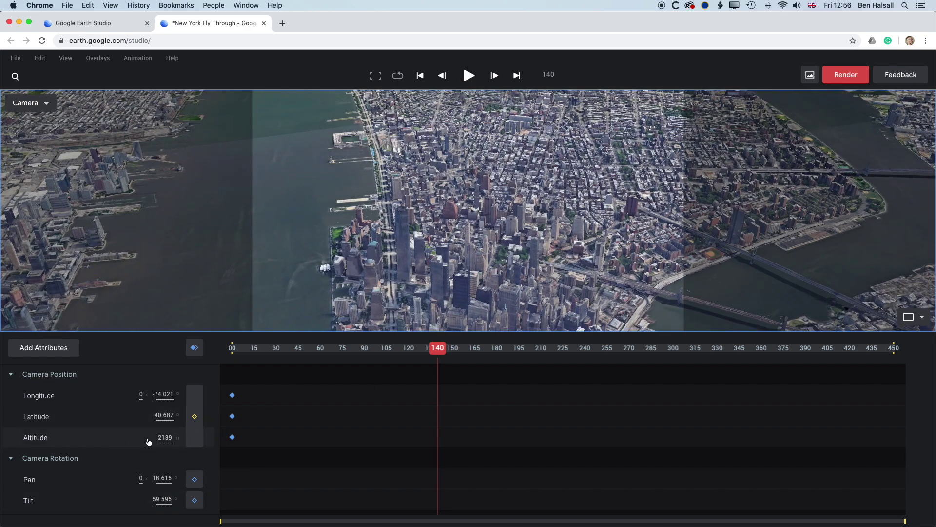
{"action": "left_click_drag", "start_coordinate": [168, 437], "coordinate": [93, 435]}
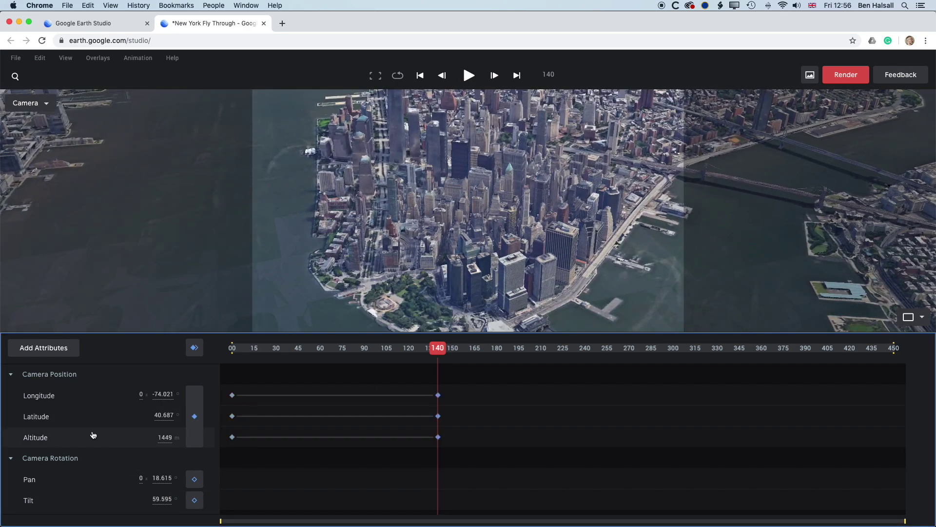
Delete the camera position keyframes at frame 140 and return the playhead to frame 0
{"action": "left_click_drag", "start_coordinate": [451, 266], "coordinate": [438, 358]}
{"action": "key", "text": "space"}
{"action": "key", "text": "Delete"}
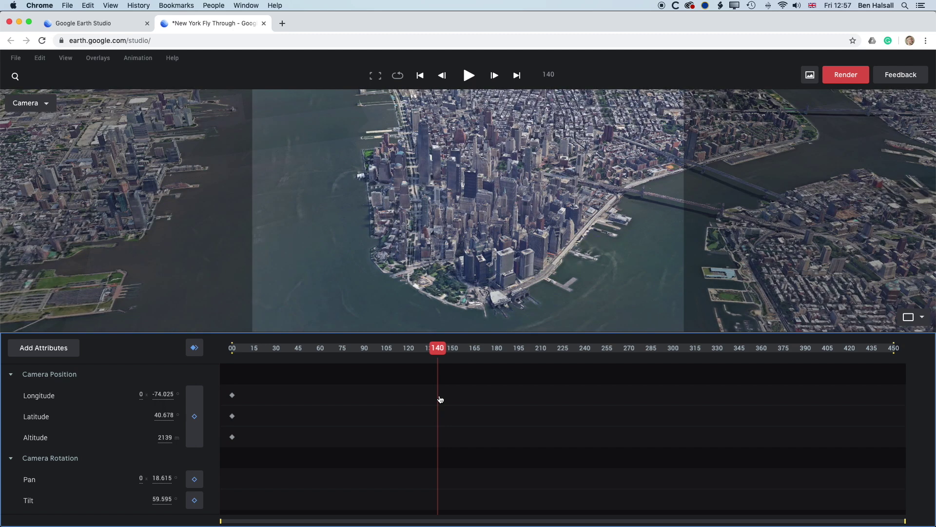
{"action": "left_click_drag", "start_coordinate": [443, 351], "coordinate": [204, 349]}
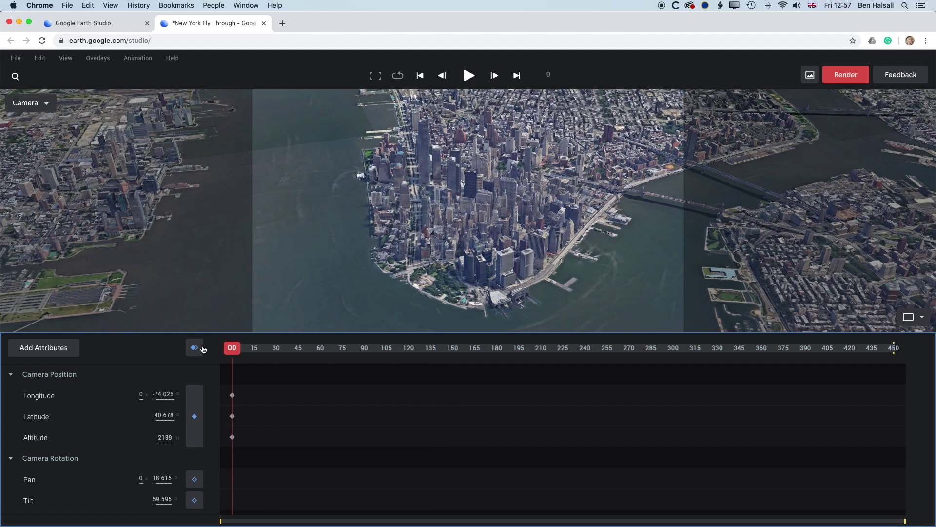
Add the Camera Target attribute to the project
{"action": "left_click", "coordinate": [47, 353]}
{"action": "left_click", "coordinate": [17, 383]}
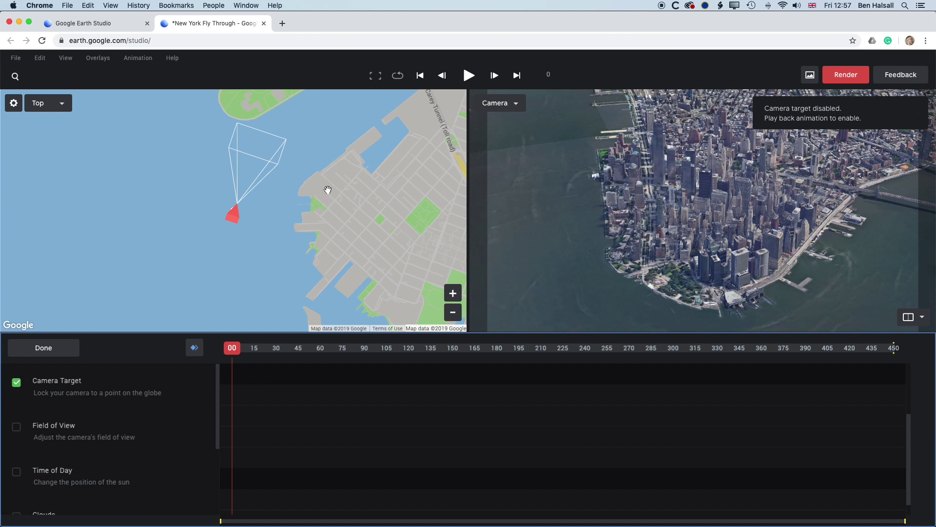
{"action": "left_click", "coordinate": [51, 351]}
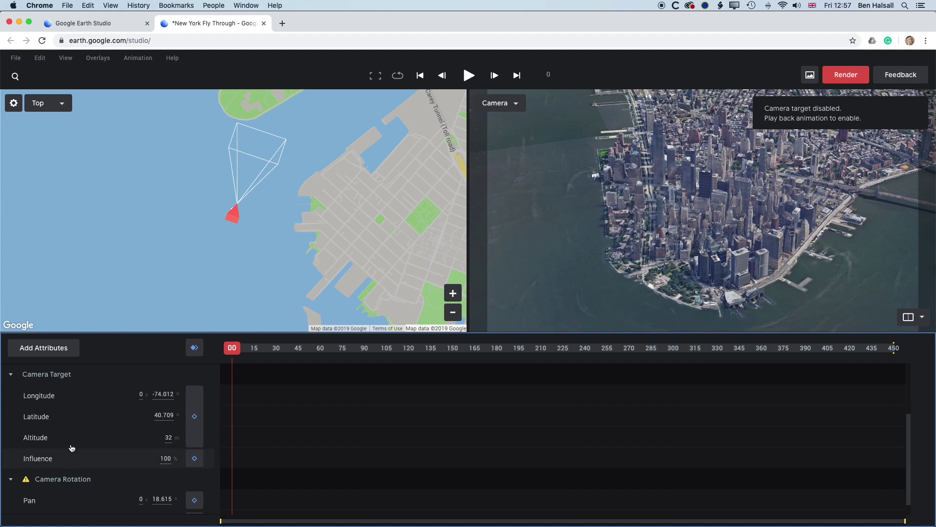
Activate the camera target by scrubbing to frame 9 and shift it slightly east in lower Manhattan, to longitude about -74.01
{"action": "scroll", "coordinate": [58, 412], "scroll_direction": "up", "scroll_amount": 4}
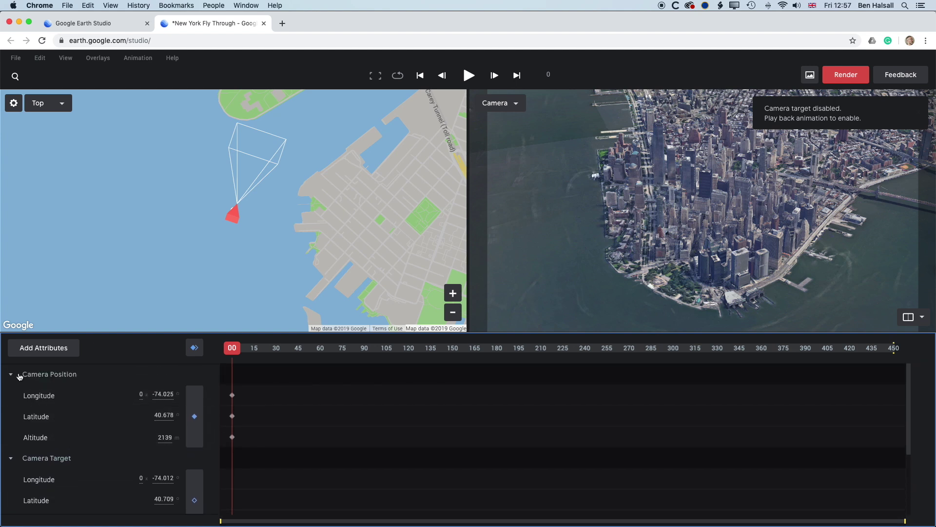
{"action": "scroll", "coordinate": [29, 430], "scroll_direction": "down", "scroll_amount": 2}
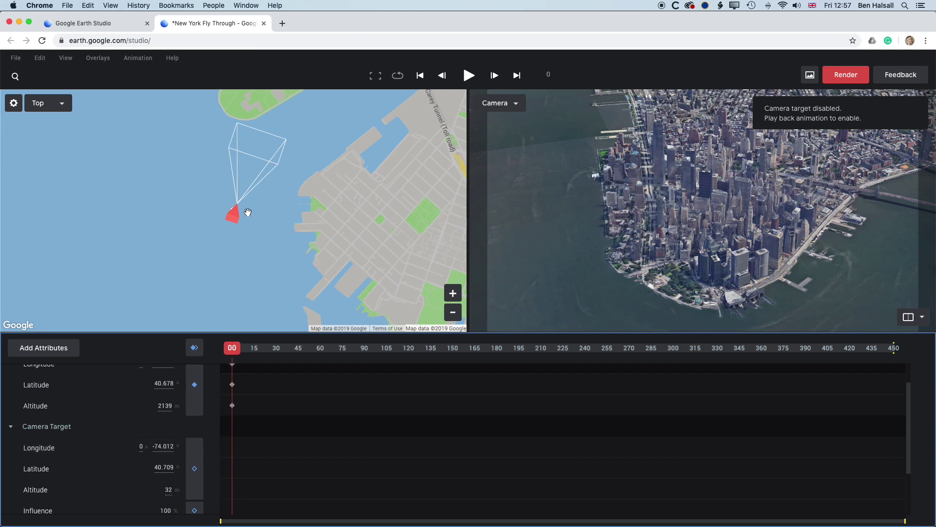
{"action": "mouse_move", "coordinate": [234, 211]}
{"action": "left_mouse_down"}
{"action": "mouse_move", "coordinate": [182, 196]}
{"action": "mouse_move", "coordinate": [218, 213]}
{"action": "left_mouse_up"}
{"action": "left_click_drag", "start_coordinate": [234, 348], "coordinate": [246, 350]}
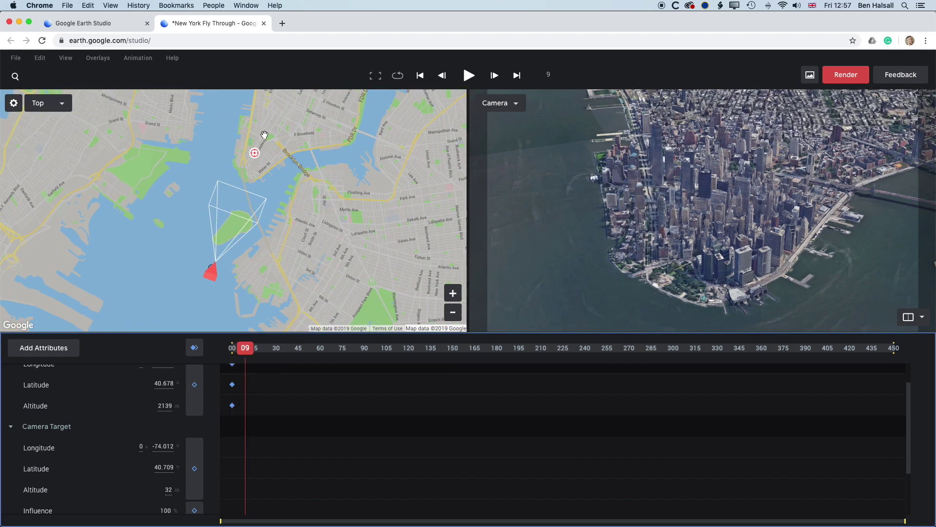
{"action": "mouse_move", "coordinate": [255, 152]}
{"action": "left_mouse_down"}
{"action": "mouse_move", "coordinate": [267, 162]}
{"action": "mouse_move", "coordinate": [258, 150]}
{"action": "left_mouse_up"}
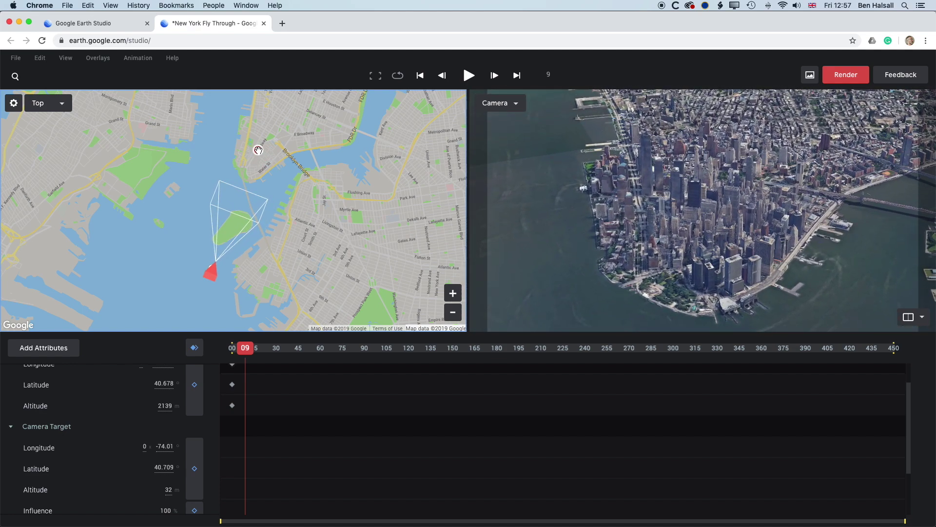
Keyframe the camera position at frame 106, moved west of Manhattan to longitude about -74.045 and latitude about 40.709
{"action": "left_click_drag", "start_coordinate": [245, 351], "coordinate": [386, 351]}
{"action": "left_click_drag", "start_coordinate": [209, 274], "coordinate": [201, 269]}
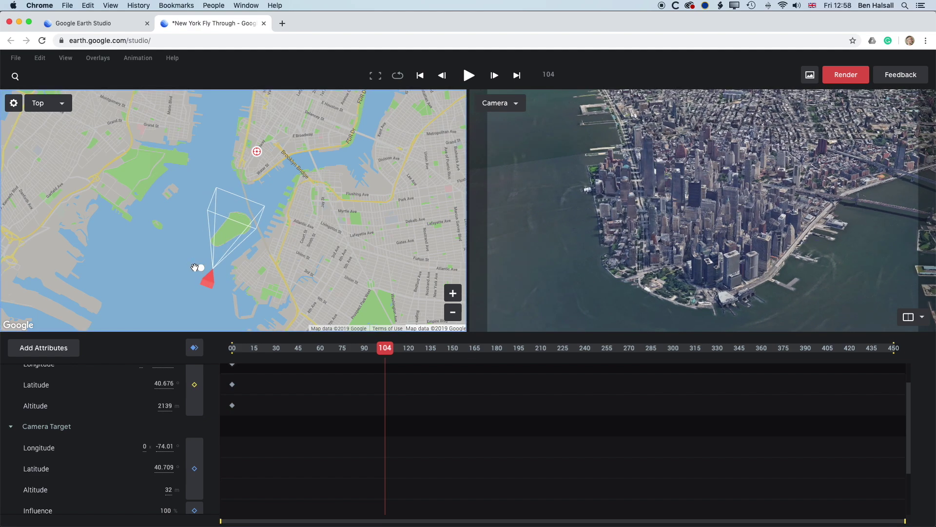
{"action": "mouse_move", "coordinate": [202, 269]}
{"action": "left_mouse_down"}
{"action": "mouse_move", "coordinate": [184, 252]}
{"action": "mouse_move", "coordinate": [159, 153]}
{"action": "left_mouse_up"}
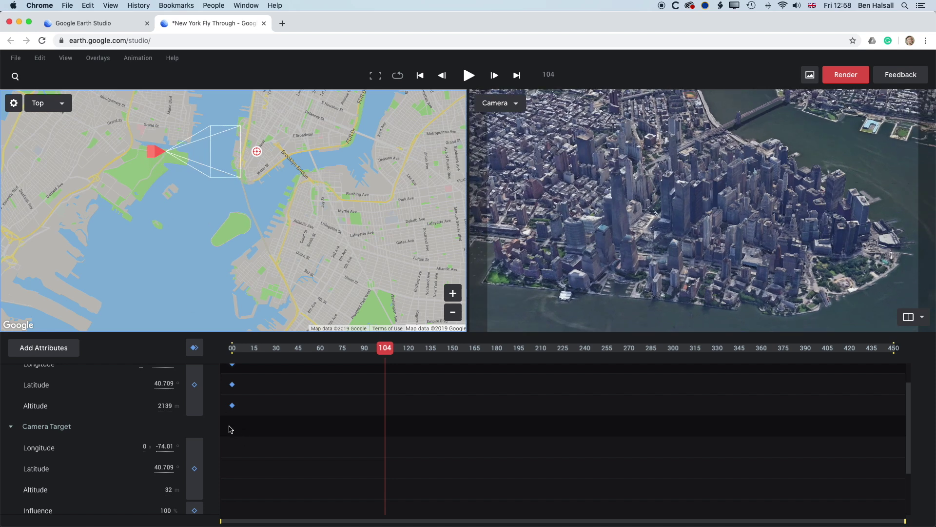
{"action": "left_click_drag", "start_coordinate": [385, 350], "coordinate": [389, 352]}
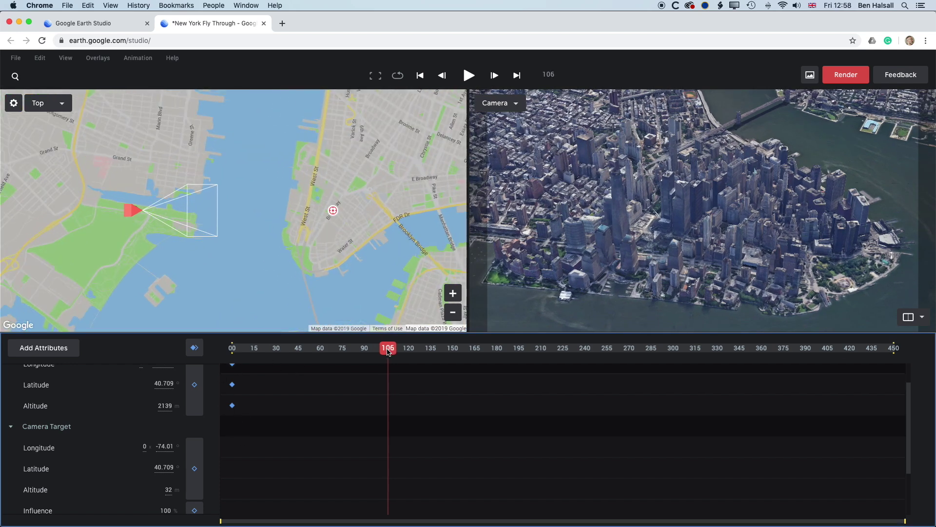
{"action": "scroll", "coordinate": [194, 388], "scroll_direction": "up", "scroll_amount": 2}
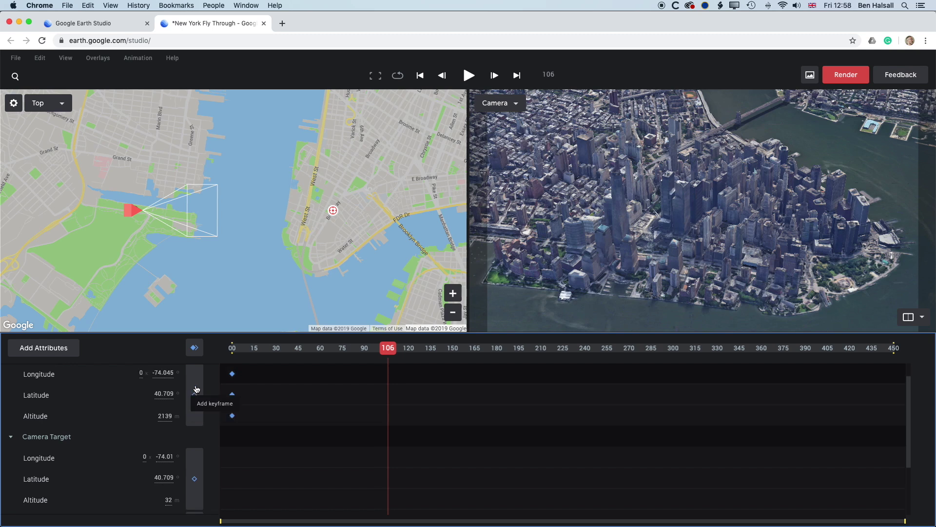
{"action": "left_click", "coordinate": [195, 417]}
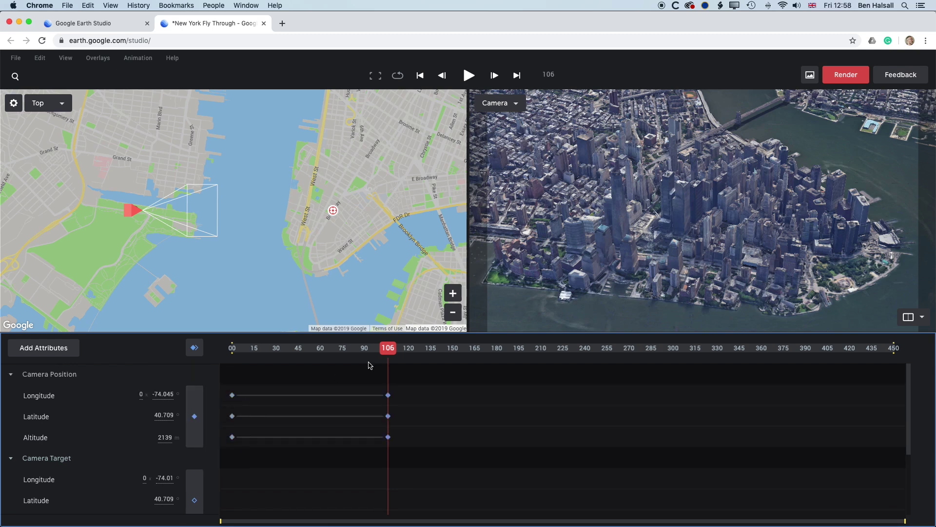
Move the frame 106 camera position southeast over the water, to longitude about -74.035 and latitude about 40.694, and preview the path
{"action": "left_click_drag", "start_coordinate": [388, 350], "coordinate": [227, 343]}
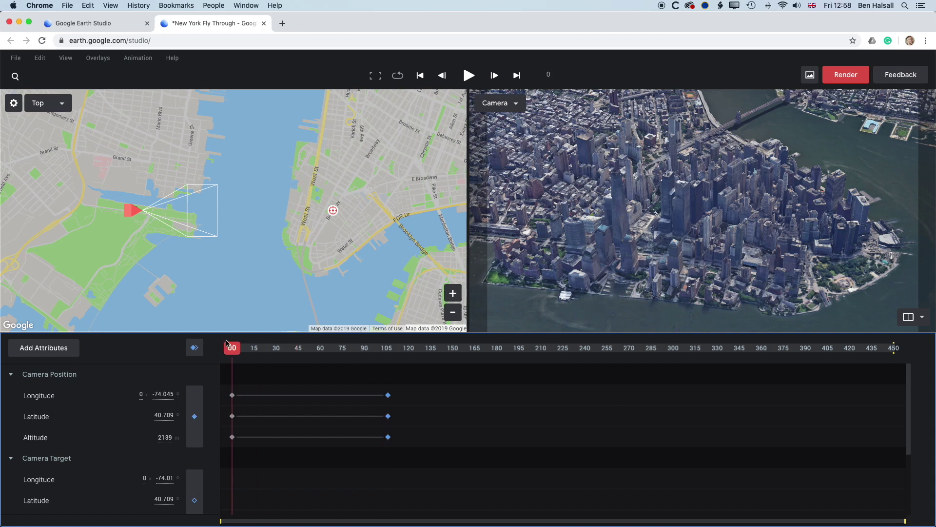
{"action": "left_click_drag", "start_coordinate": [139, 215], "coordinate": [197, 322]}
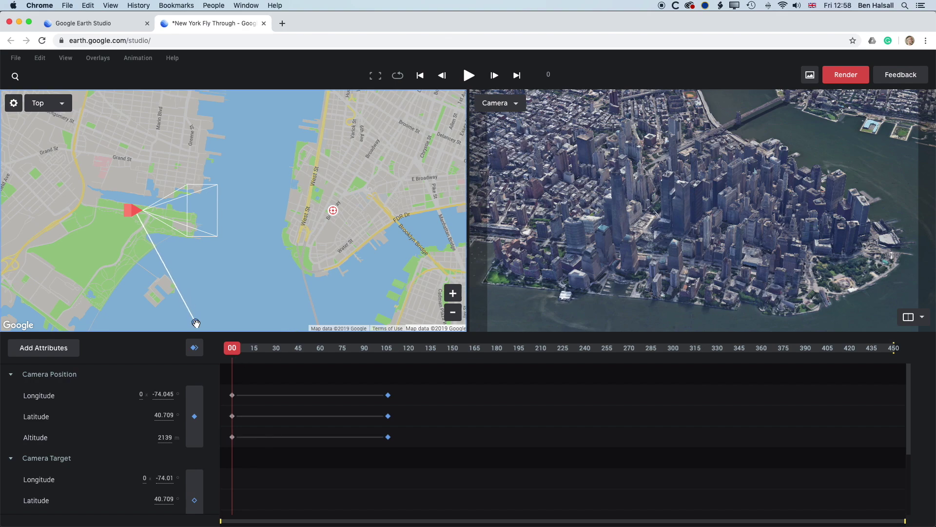
{"action": "left_click_drag", "start_coordinate": [235, 355], "coordinate": [357, 343]}
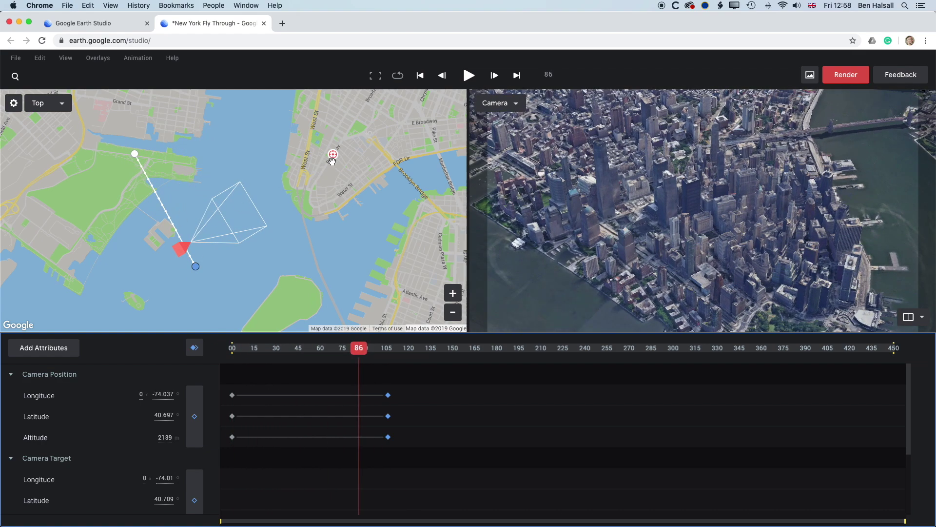
{"action": "left_click_drag", "start_coordinate": [361, 357], "coordinate": [210, 332]}
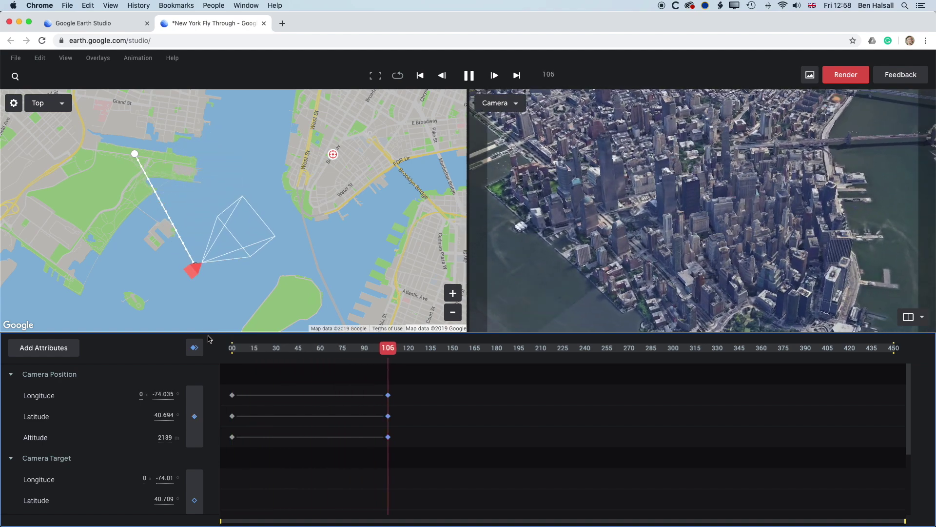
{"action": "key", "text": "space"}
Reverse the path to start beside Governors Island at about -74.023, 40.69 and end west at about -74.04, 40.71, and play it back
{"action": "left_click_drag", "start_coordinate": [136, 155], "coordinate": [230, 311]}
{"action": "left_click_drag", "start_coordinate": [195, 268], "coordinate": [170, 164]}
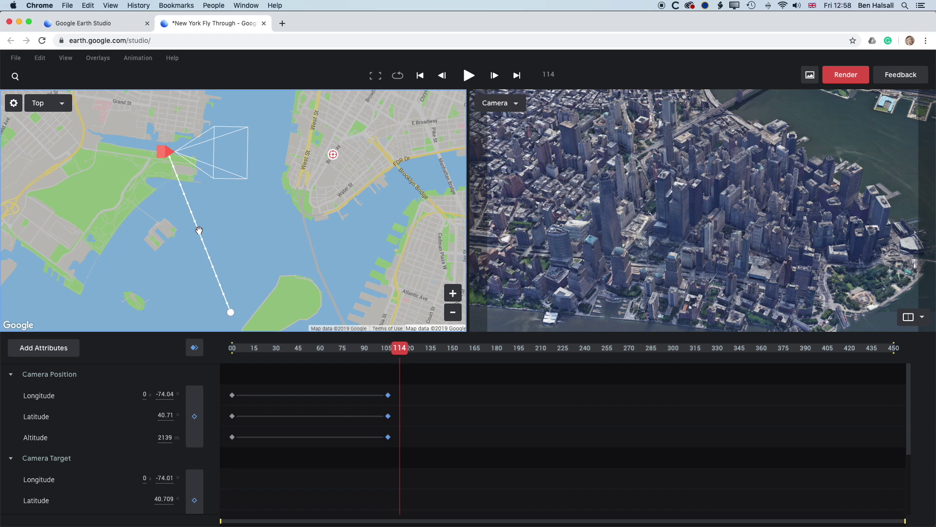
{"action": "left_click_drag", "start_coordinate": [230, 312], "coordinate": [259, 301]}
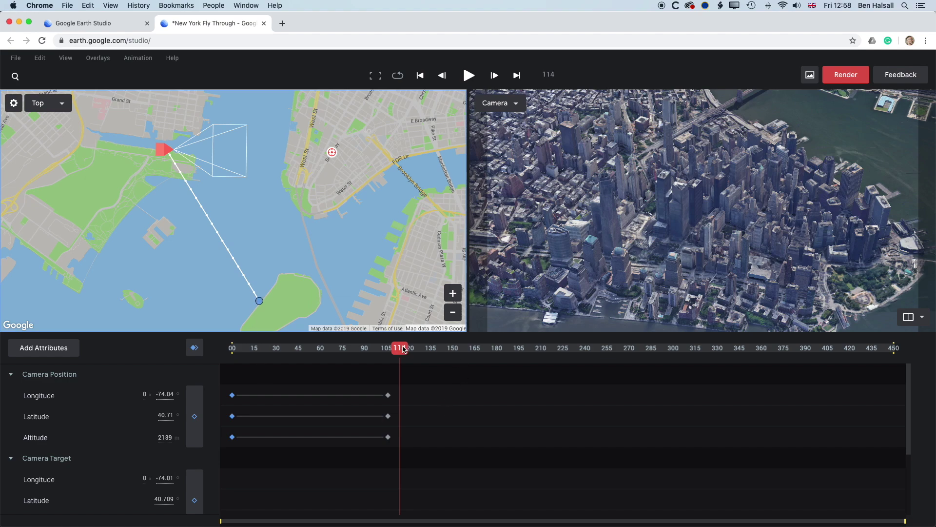
{"action": "left_click_drag", "start_coordinate": [405, 351], "coordinate": [225, 345]}
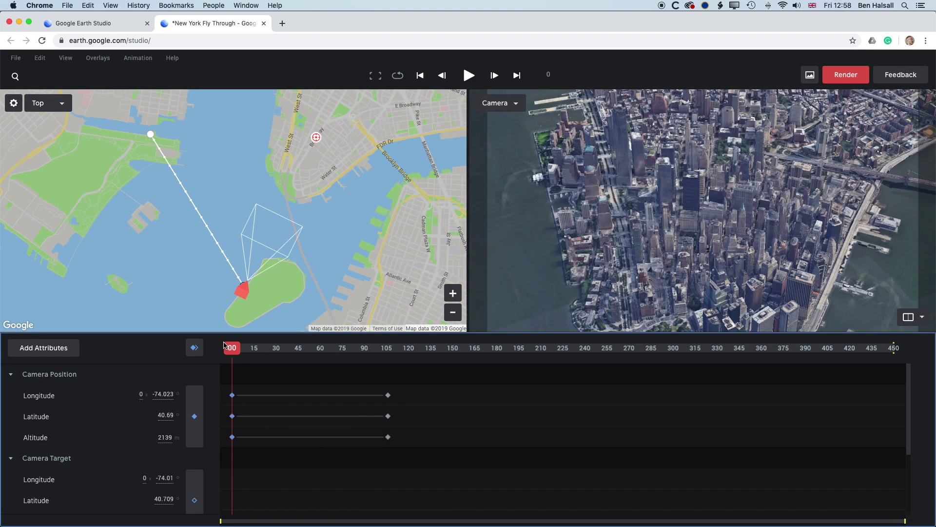
{"action": "key", "text": "space"}
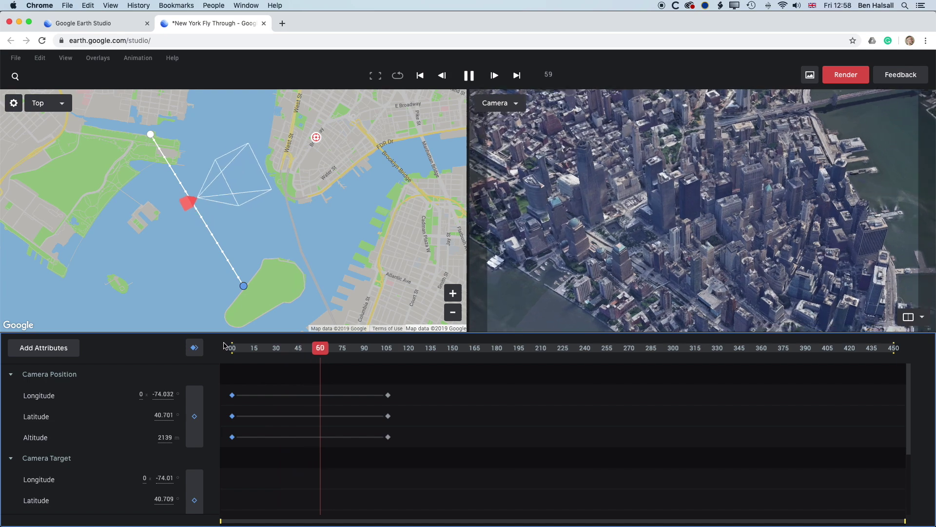
{"action": "key", "text": "space"}
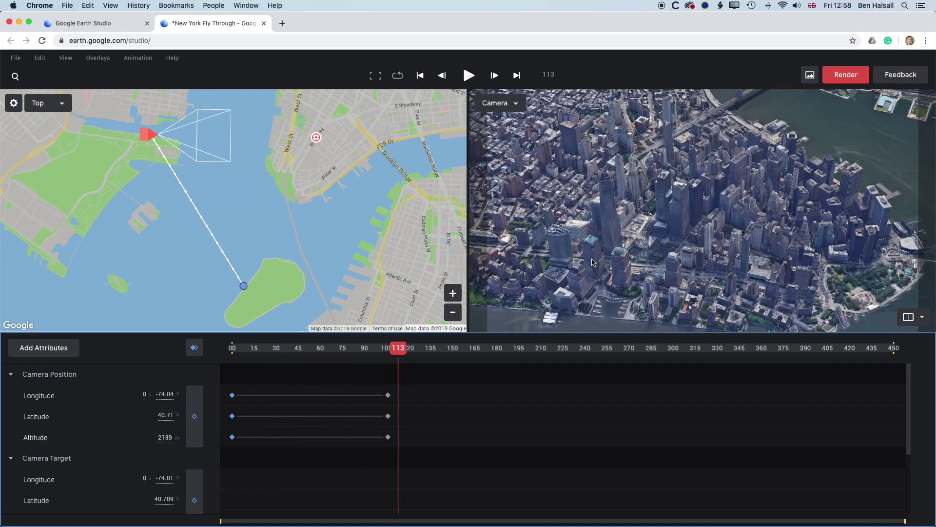
Adjust the camera view at the frame 106 keyframe and lower its altitude
{"action": "left_click_drag", "start_coordinate": [403, 351], "coordinate": [388, 352]}
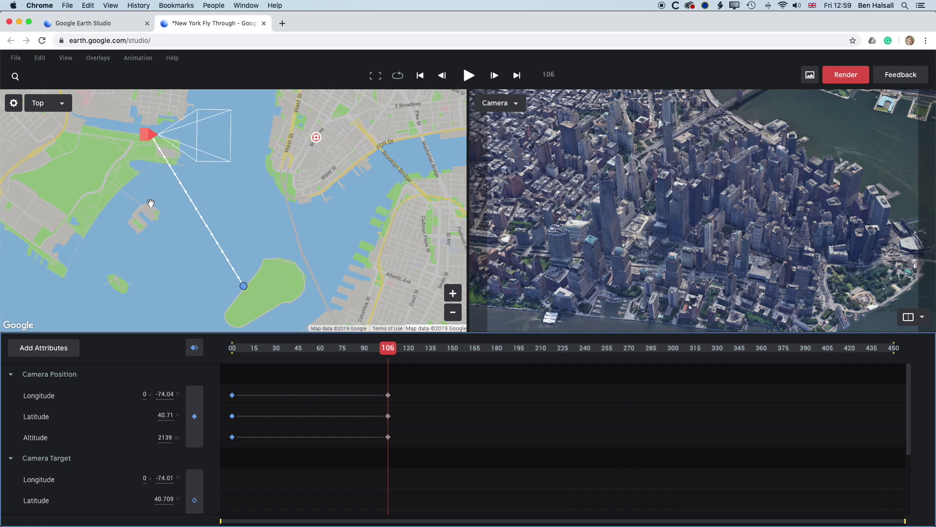
{"action": "left_click_drag", "start_coordinate": [671, 245], "coordinate": [640, 227]}
{"action": "left_click", "coordinate": [252, 209]}
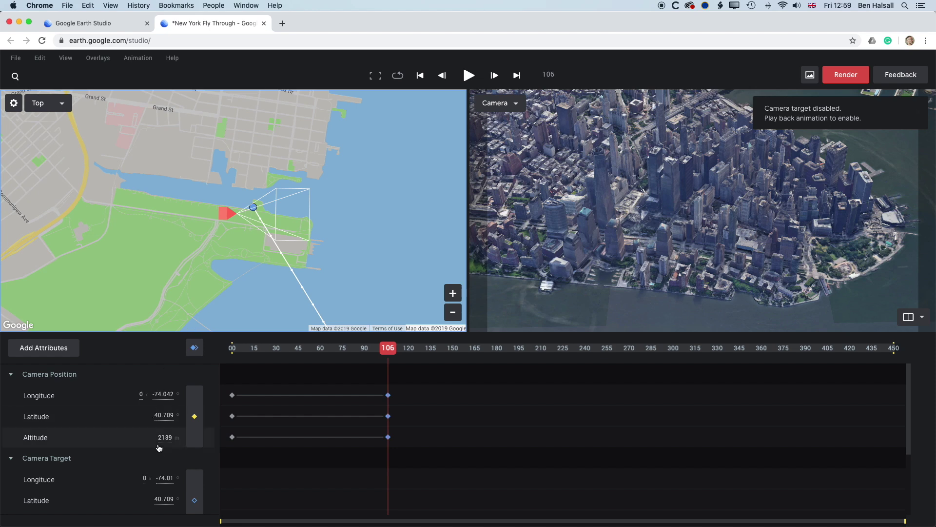
{"action": "left_click_drag", "start_coordinate": [165, 438], "coordinate": [112, 438]}
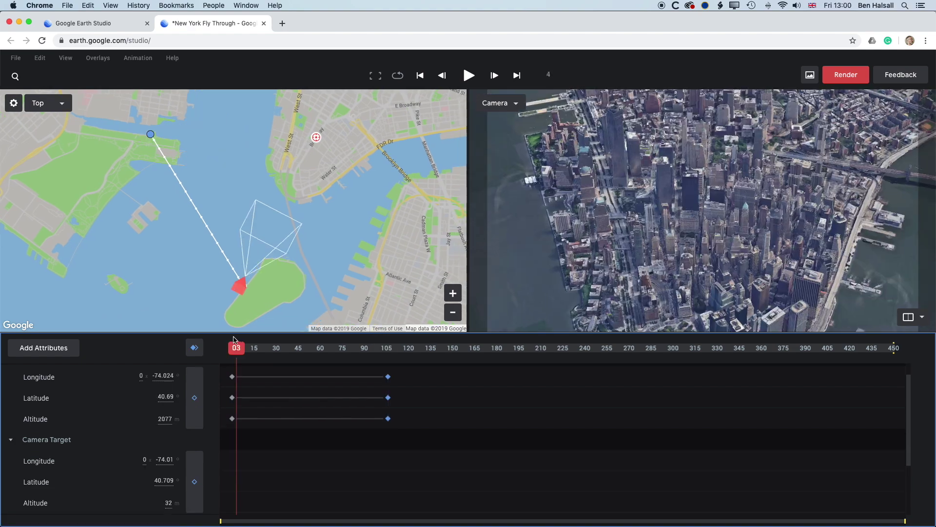
Lower the frame 104 keyframe to an altitude of 254 m and move it east towards Manhattan, to longitude about -74.027
{"action": "left_click_drag", "start_coordinate": [229, 347], "coordinate": [388, 350]}
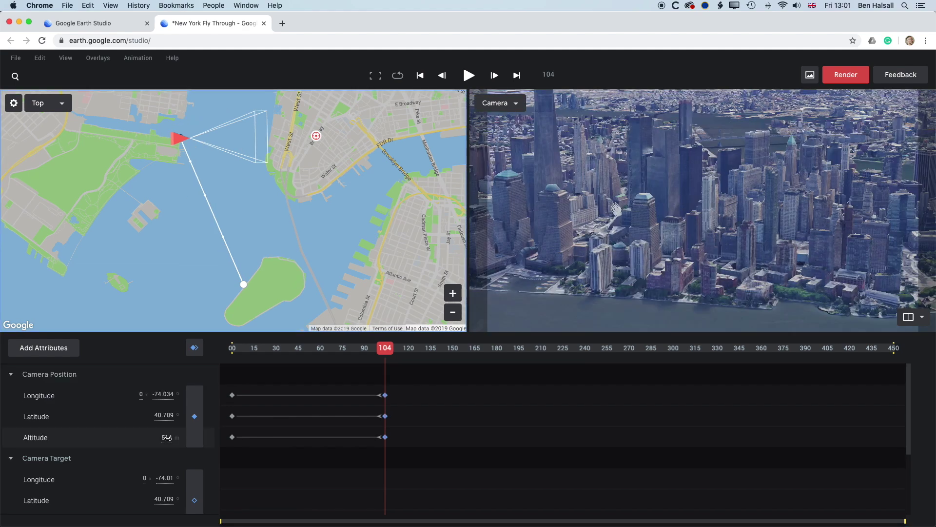
{"action": "left_click_drag", "start_coordinate": [165, 437], "coordinate": [134, 439]}
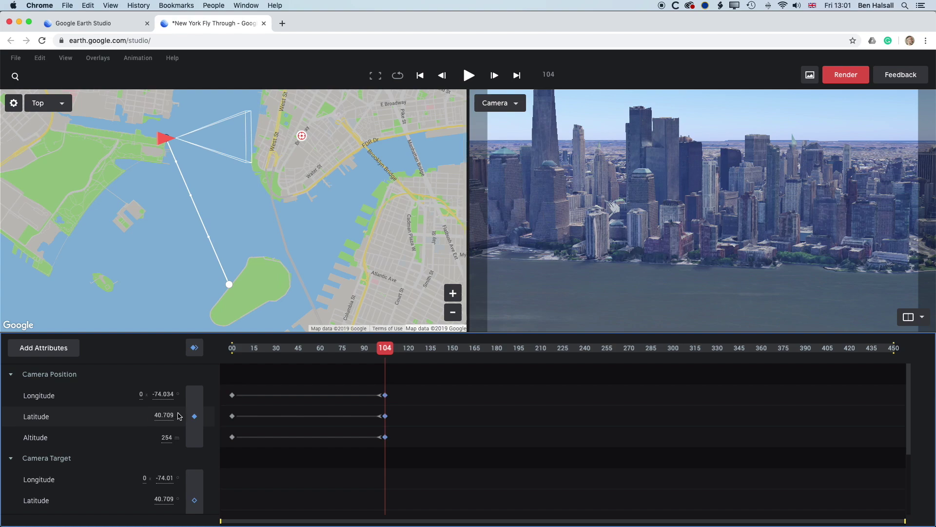
{"action": "mouse_move", "coordinate": [166, 137]}
{"action": "left_mouse_down"}
{"action": "mouse_move", "coordinate": [203, 138]}
{"action": "mouse_move", "coordinate": [165, 139]}
{"action": "mouse_move", "coordinate": [193, 143]}
{"action": "mouse_move", "coordinate": [175, 139]}
{"action": "mouse_move", "coordinate": [180, 194]}
{"action": "mouse_move", "coordinate": [175, 144]}
{"action": "mouse_move", "coordinate": [205, 131]}
{"action": "left_mouse_up"}
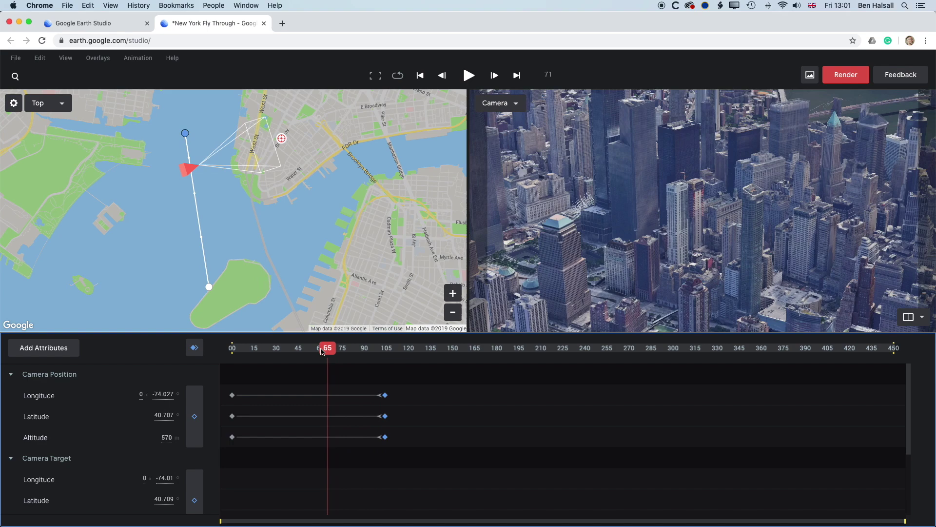
Add a middle camera position keyframe at frame 51, pull it west to about -74.033, 40.7 to curve the path, and play the animation
{"action": "left_click_drag", "start_coordinate": [321, 351], "coordinate": [308, 352]}
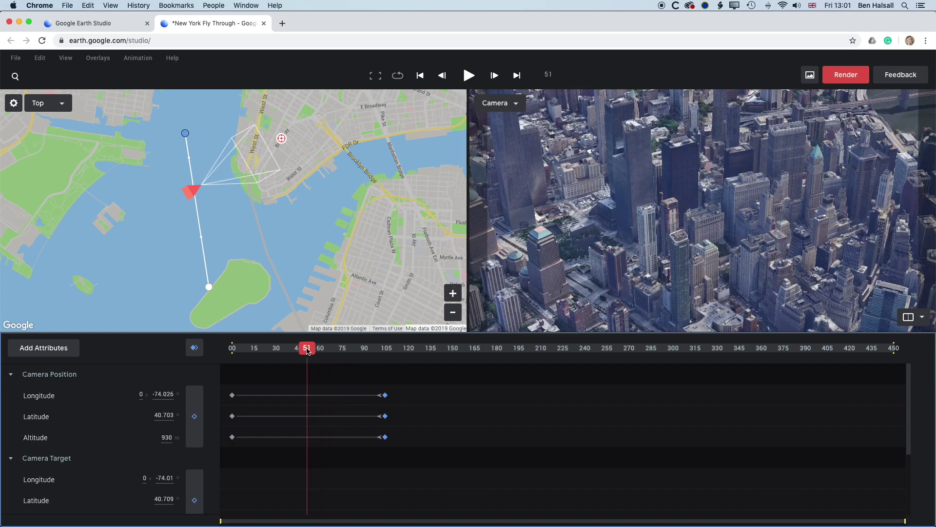
{"action": "left_click", "coordinate": [195, 418]}
{"action": "left_click_drag", "start_coordinate": [199, 181], "coordinate": [151, 212]}
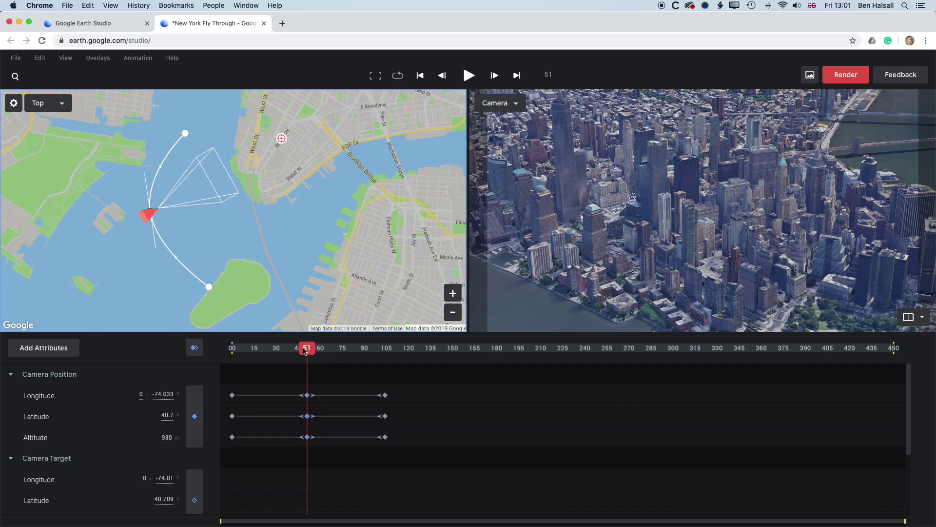
{"action": "left_click_drag", "start_coordinate": [304, 351], "coordinate": [229, 351]}
{"action": "key", "text": "space"}
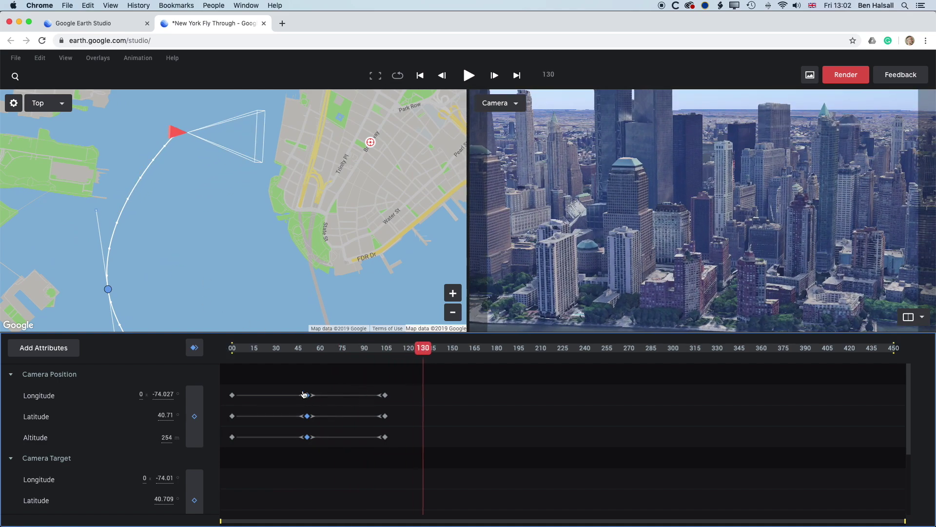
Slow the flight by moving the middle keyframe to about frame 123 and the final keyframe to about frame 241, and play it back
{"action": "left_click_drag", "start_coordinate": [386, 398], "coordinate": [513, 397]}
{"action": "left_click_drag", "start_coordinate": [312, 397], "coordinate": [374, 396]}
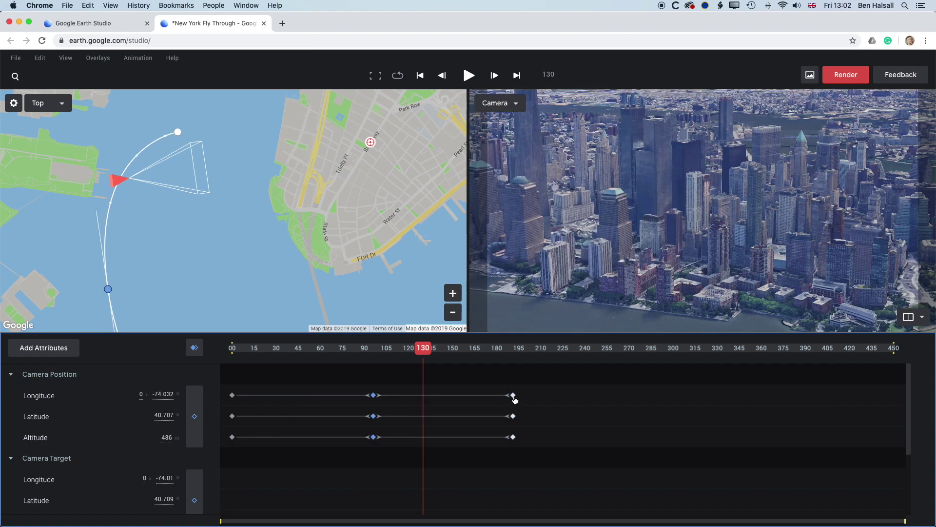
{"action": "left_click_drag", "start_coordinate": [538, 398], "coordinate": [544, 396]}
{"action": "left_click_drag", "start_coordinate": [375, 396], "coordinate": [415, 396]}
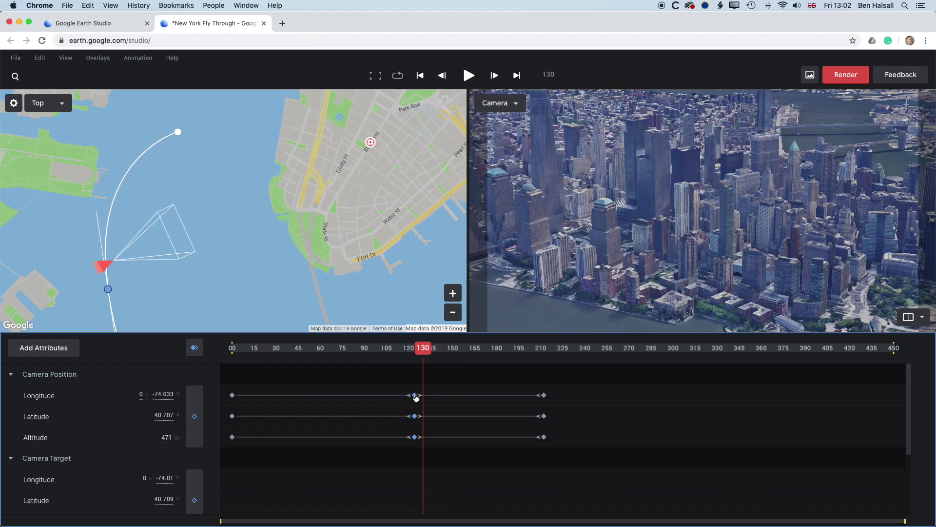
{"action": "left_click_drag", "start_coordinate": [545, 396], "coordinate": [589, 396]}
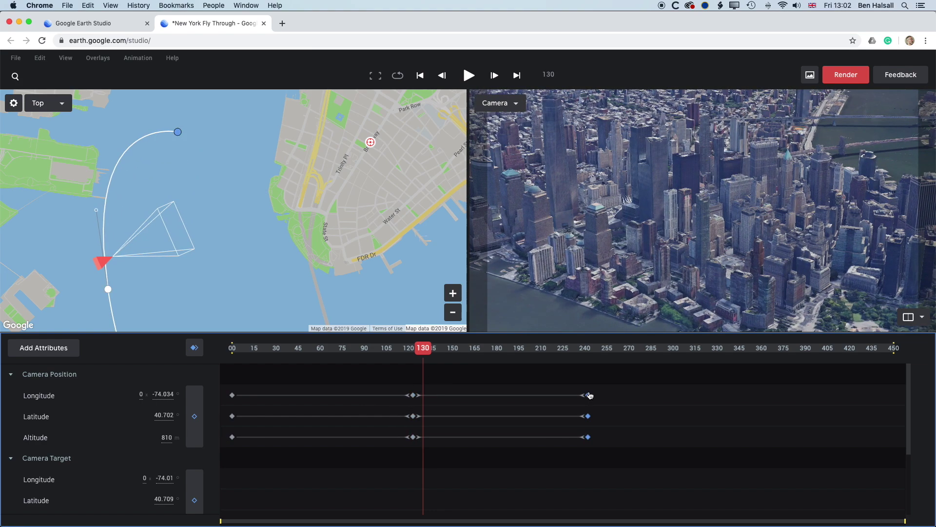
{"action": "left_click_drag", "start_coordinate": [429, 352], "coordinate": [188, 344]}
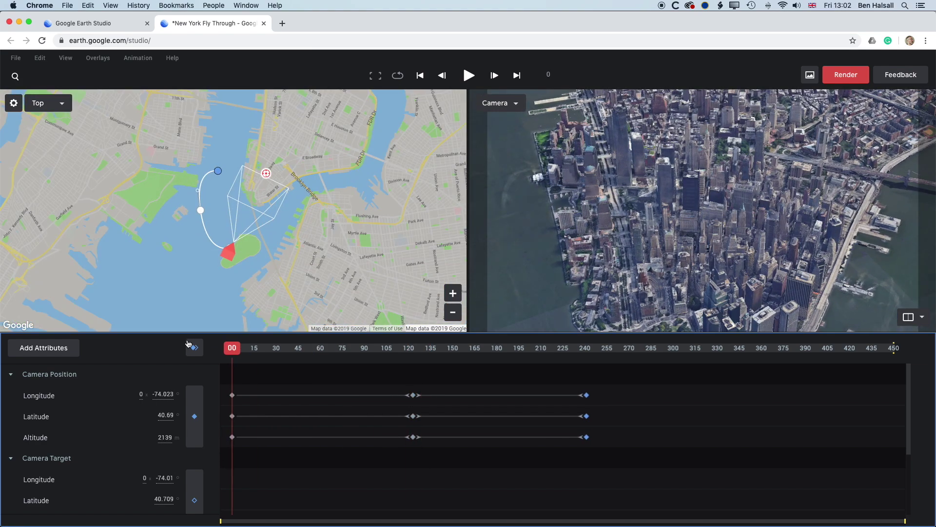
{"action": "key", "text": "space"}
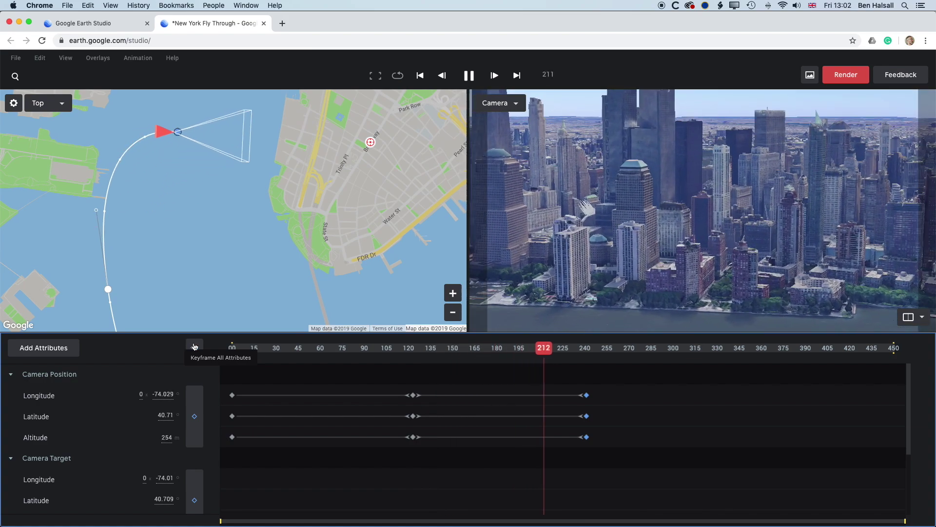
{"action": "key", "text": "space"}
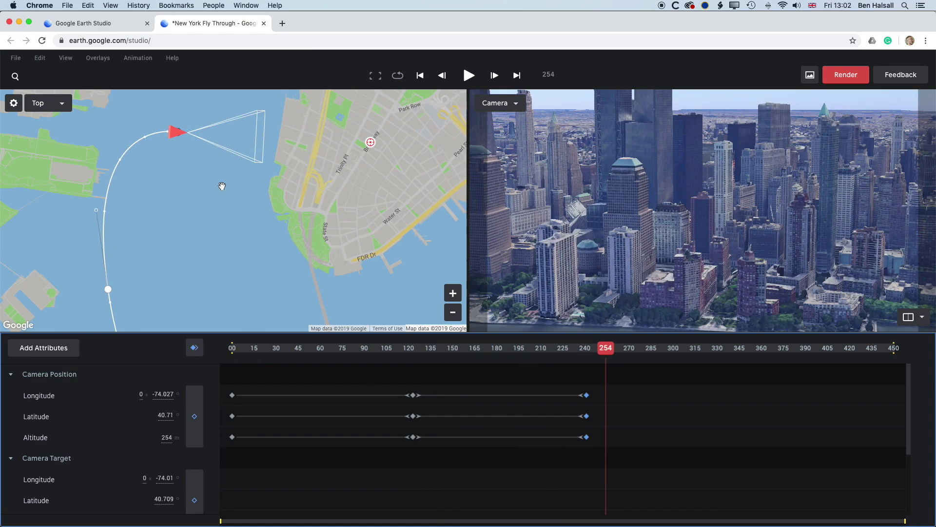
Reshape the path with the middle keyframe's curve handle, move the final keyframe to about frame 324, and preview the animation
{"action": "left_click_drag", "start_coordinate": [99, 212], "coordinate": [98, 216]}
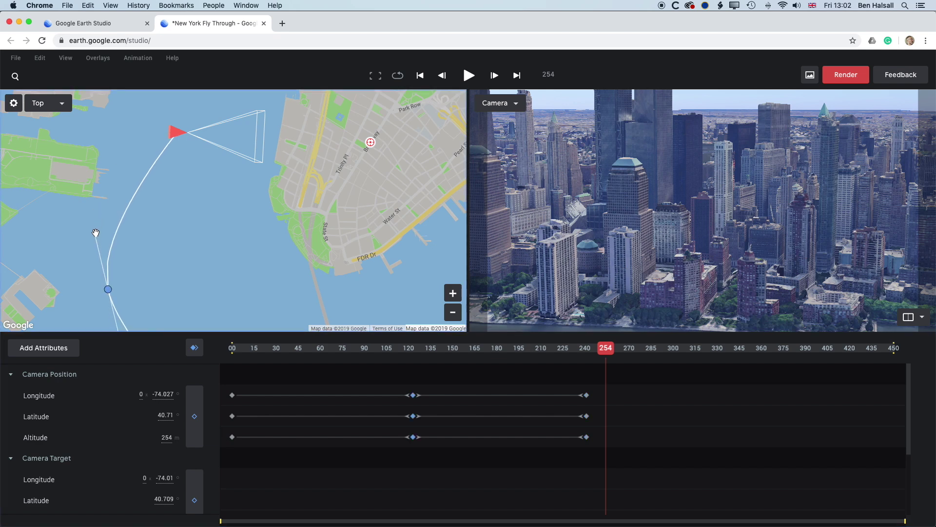
{"action": "left_click_drag", "start_coordinate": [86, 183], "coordinate": [89, 220]}
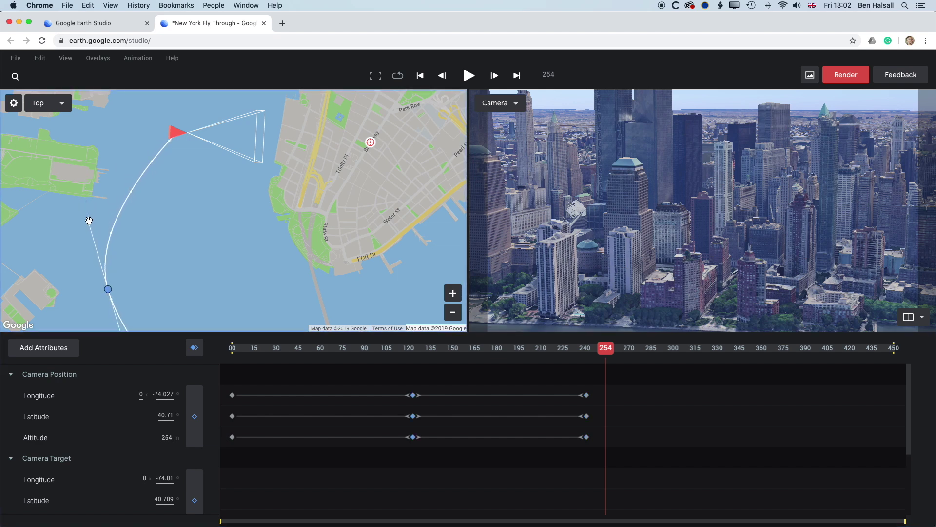
{"action": "left_click_drag", "start_coordinate": [587, 397], "coordinate": [710, 392]}
{"action": "left_click_drag", "start_coordinate": [598, 352], "coordinate": [193, 352]}
{"action": "key", "text": "space"}
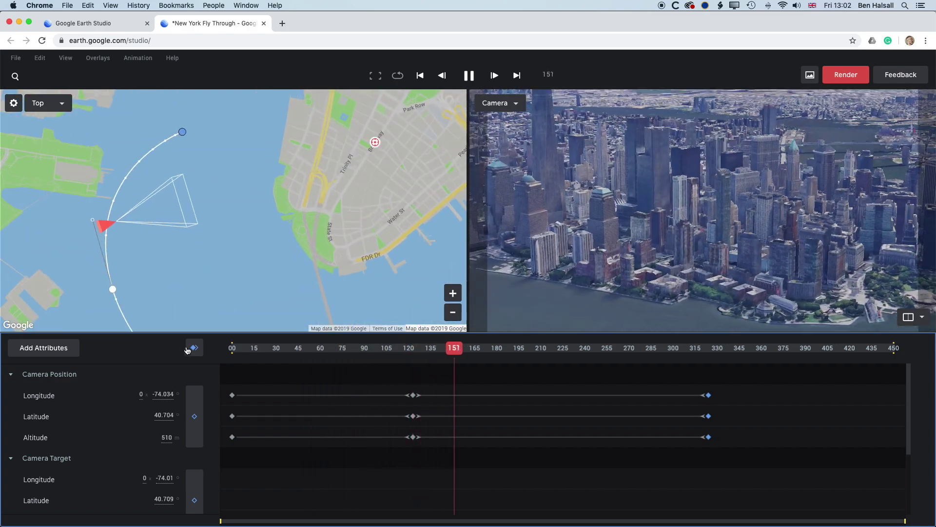
Add a camera position keyframe at frame 450, moved east to Manhattan's shore at longitude about -74.021, and lower its altitude
{"action": "left_click", "coordinate": [517, 349]}
{"action": "left_click_drag", "start_coordinate": [616, 349], "coordinate": [935, 354]}
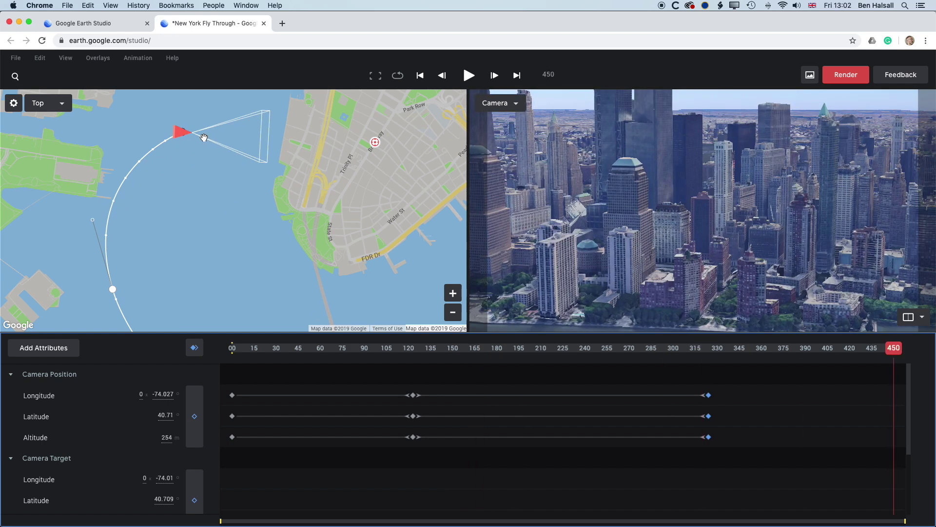
{"action": "left_click", "coordinate": [194, 418]}
{"action": "mouse_move", "coordinate": [184, 132]}
{"action": "left_mouse_down"}
{"action": "mouse_move", "coordinate": [244, 144]}
{"action": "mouse_move", "coordinate": [232, 132]}
{"action": "mouse_move", "coordinate": [287, 125]}
{"action": "mouse_move", "coordinate": [275, 125]}
{"action": "left_mouse_up"}
{"action": "mouse_move", "coordinate": [576, 210]}
{"action": "left_mouse_down"}
{"action": "mouse_move", "coordinate": [599, 184]}
{"action": "mouse_move", "coordinate": [590, 177]}
{"action": "left_mouse_up"}
{"action": "scroll", "coordinate": [331, 311], "scroll_direction": "up", "scroll_amount": 5}
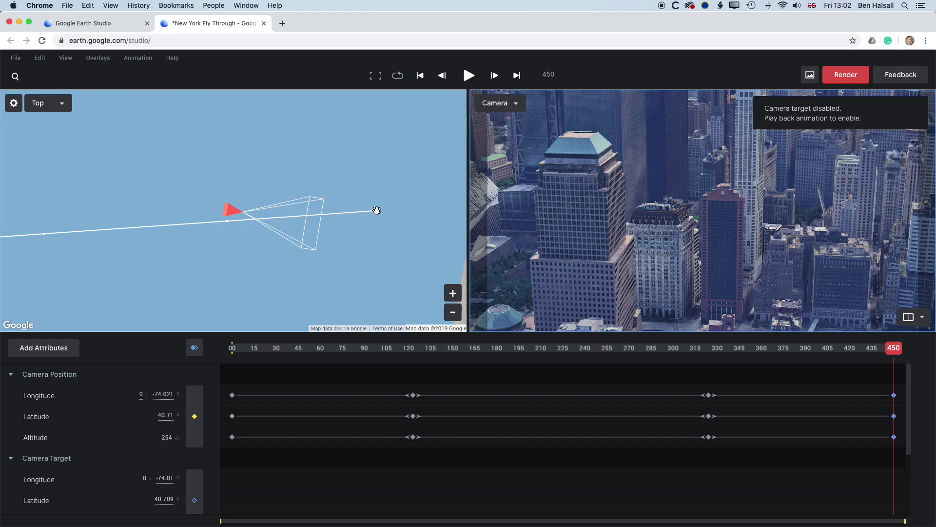
{"action": "left_click_drag", "start_coordinate": [170, 438], "coordinate": [150, 441]}
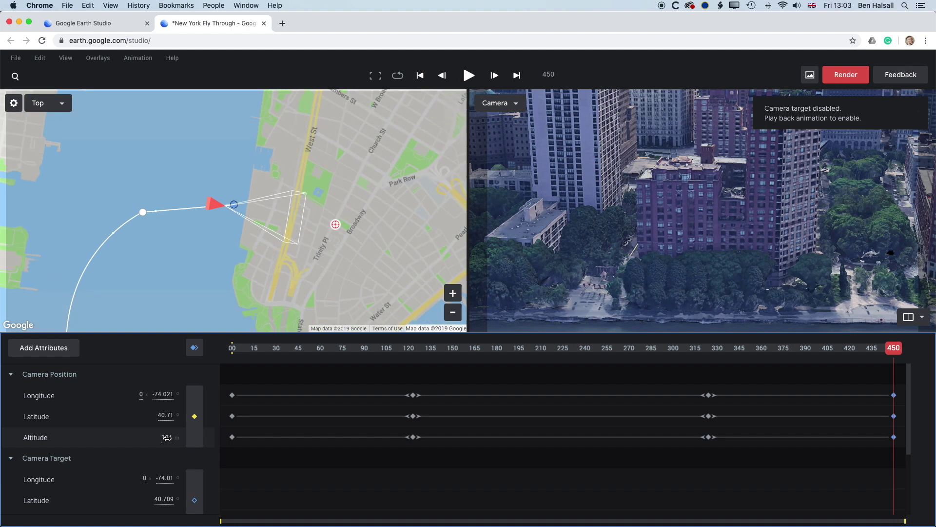
Set the frame 450 camera to longitude -74.018, latitude 40.711, altitude 36 m, and move the camera target to longitude -74.014, latitude 40.71
{"action": "key", "text": "super+z"}
{"action": "left_click_drag", "start_coordinate": [168, 439], "coordinate": [159, 444]}
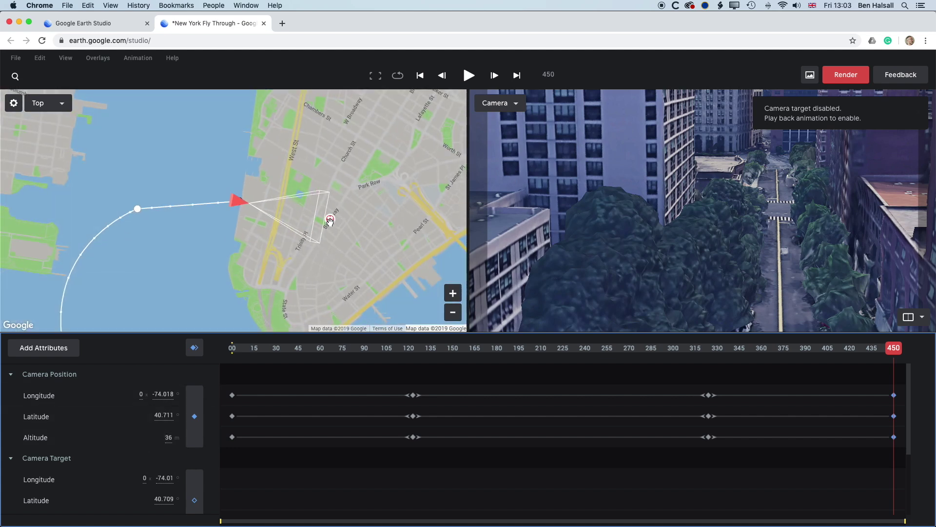
{"action": "left_click_drag", "start_coordinate": [331, 220], "coordinate": [284, 214]}
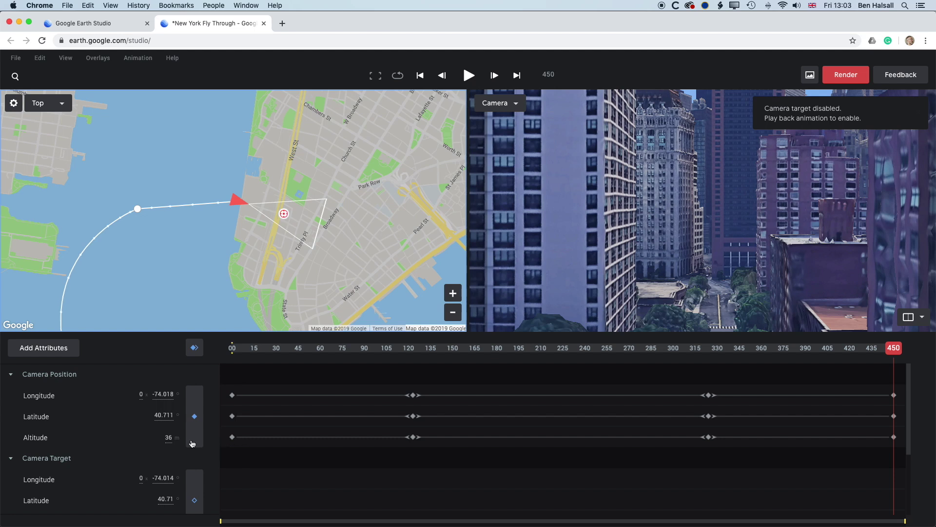
Lower the camera target's altitude to 5 m and play the animation from frame 0
{"action": "scroll", "coordinate": [192, 444], "scroll_direction": "down", "scroll_amount": 4}
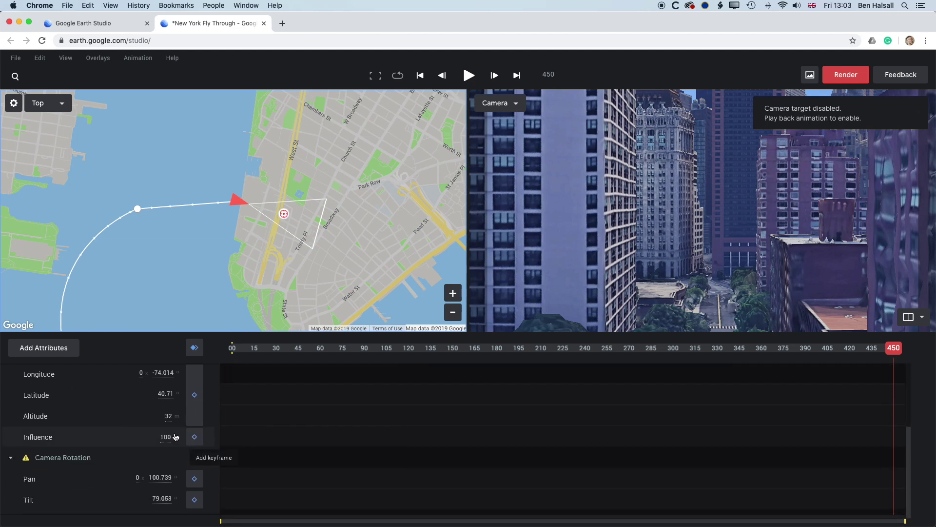
{"action": "scroll", "coordinate": [118, 406], "scroll_direction": "up", "scroll_amount": 2}
{"action": "scroll", "coordinate": [118, 407], "scroll_direction": "down", "scroll_amount": 1}
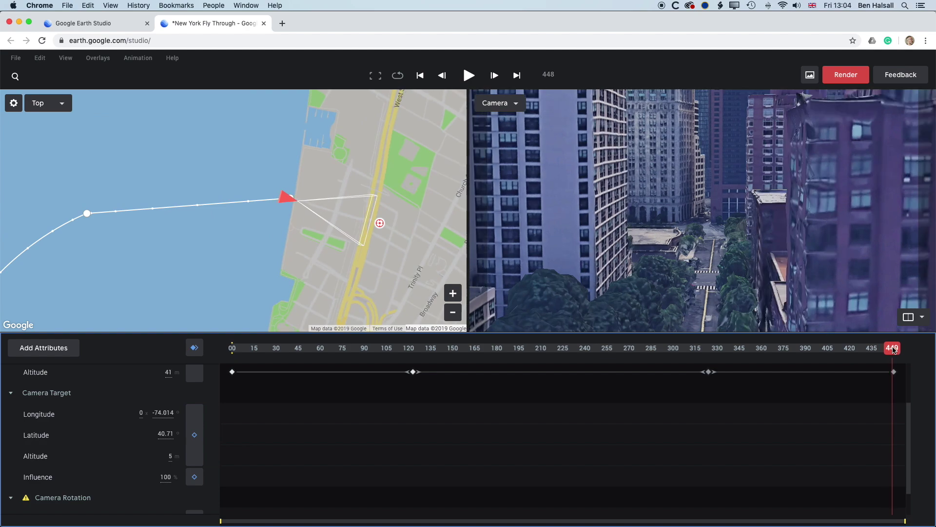
{"action": "left_click_drag", "start_coordinate": [893, 349], "coordinate": [218, 362]}
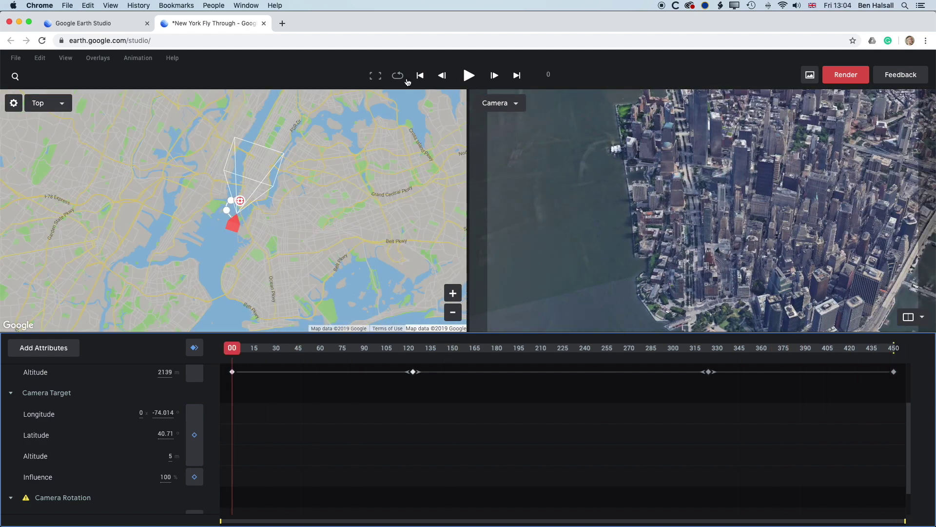
{"action": "left_click", "coordinate": [468, 75]}
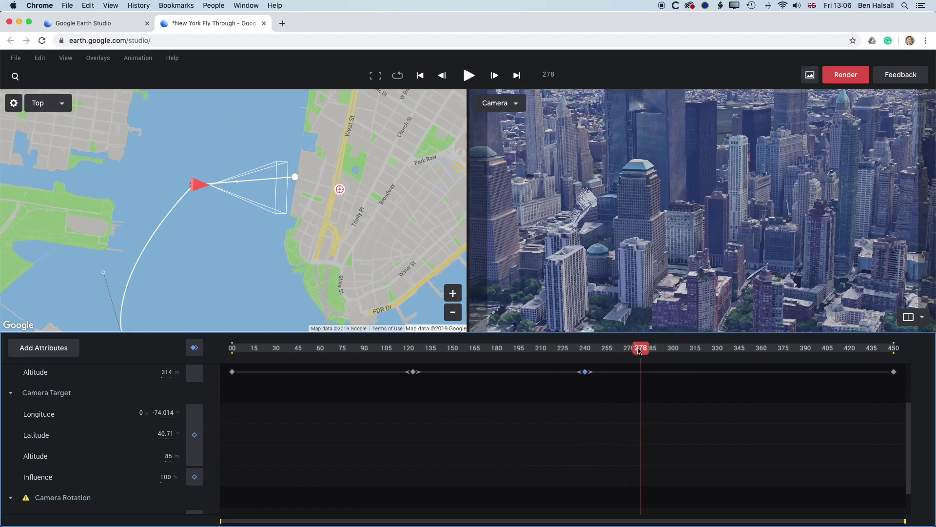
Apply Auto Ease to the third camera position keyframe, at about frame 240, to smooth the path through it
{"action": "left_click_drag", "start_coordinate": [639, 350], "coordinate": [589, 359]}
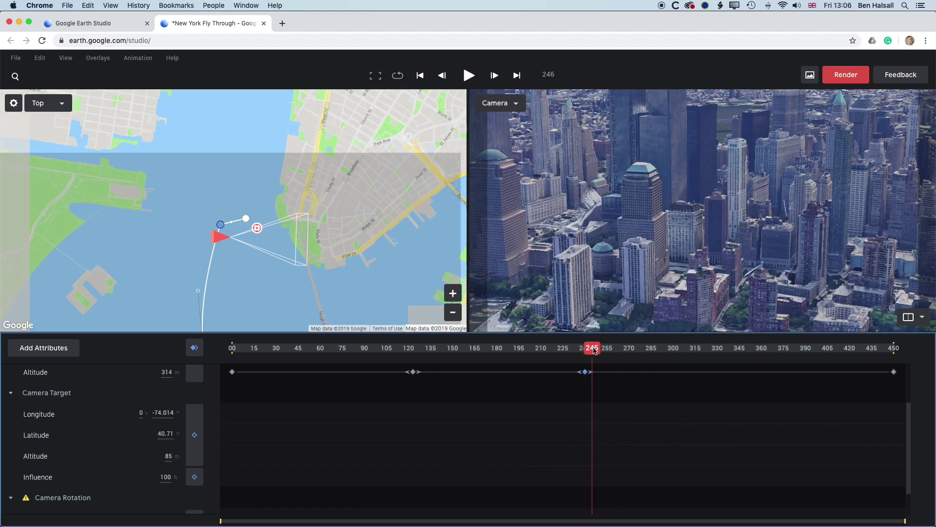
{"action": "right_click", "coordinate": [586, 374]}
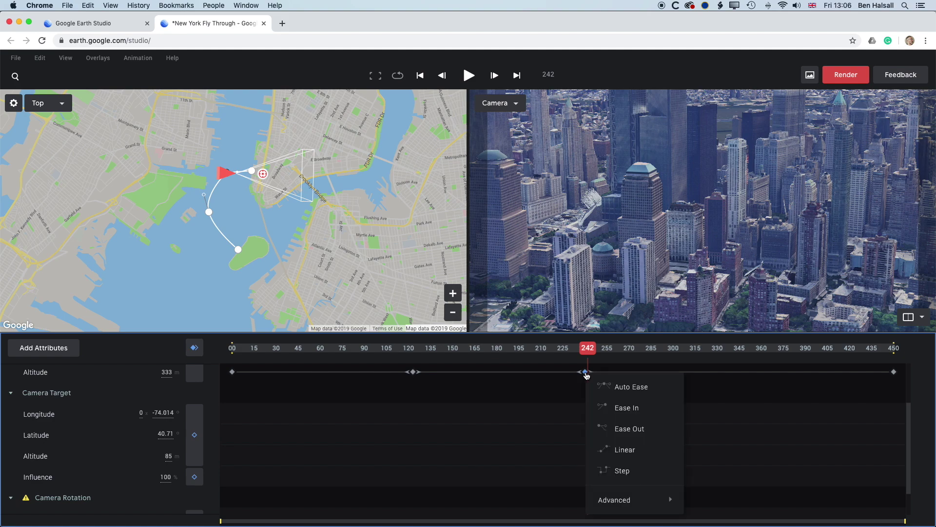
{"action": "left_click", "coordinate": [613, 388]}
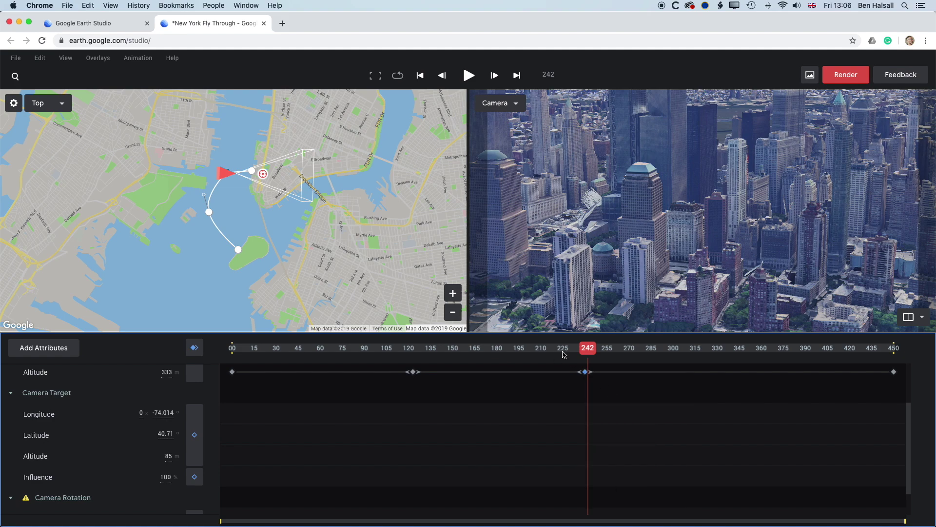
{"action": "mouse_move", "coordinate": [589, 348]}
{"action": "left_mouse_down"}
{"action": "mouse_move", "coordinate": [513, 348]}
{"action": "mouse_move", "coordinate": [585, 351]}
{"action": "left_mouse_up"}
{"action": "scroll", "coordinate": [465, 303], "scroll_direction": "up", "scroll_amount": 10}
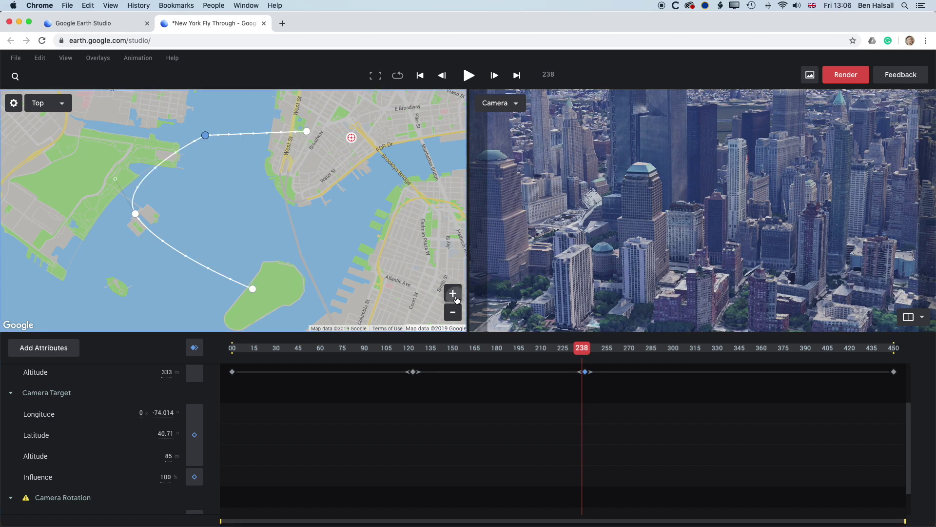
{"action": "scroll", "coordinate": [304, 239], "scroll_direction": "down", "scroll_amount": 5}
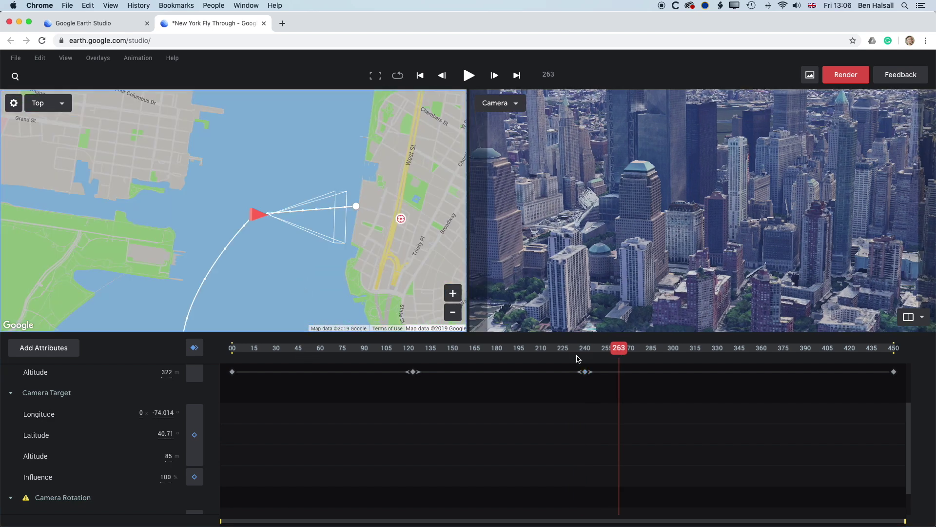
{"action": "right_click", "coordinate": [586, 373]}
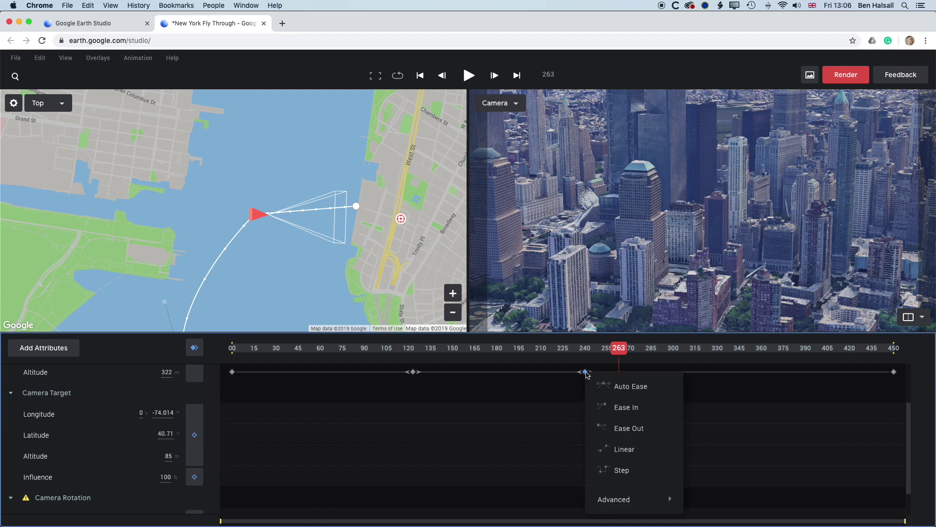
{"action": "left_click", "coordinate": [616, 388]}
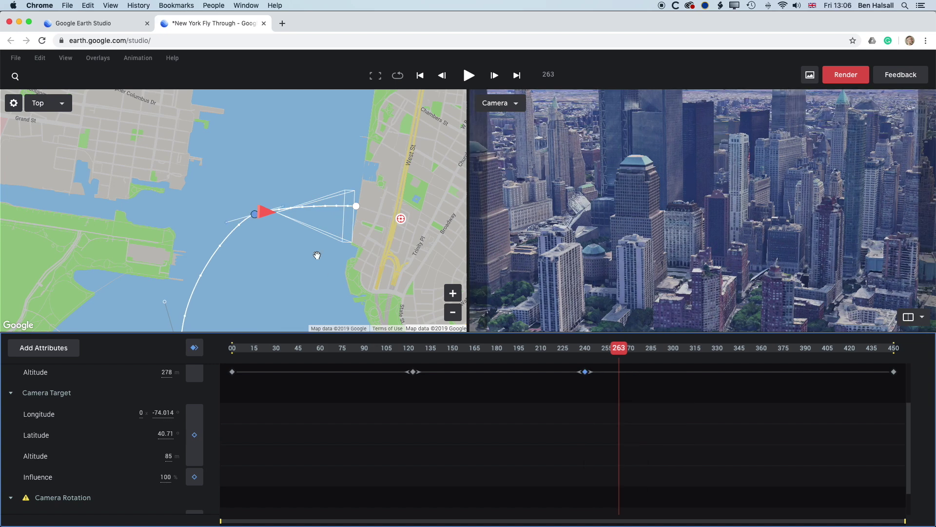
Round the path's turn toward Manhattan by adjusting the frame 240 keyframe and its curve handle, and play the animation from frame 0
{"action": "mouse_move", "coordinate": [224, 222]}
{"action": "left_mouse_down"}
{"action": "mouse_move", "coordinate": [214, 221]}
{"action": "mouse_move", "coordinate": [253, 212]}
{"action": "left_mouse_up"}
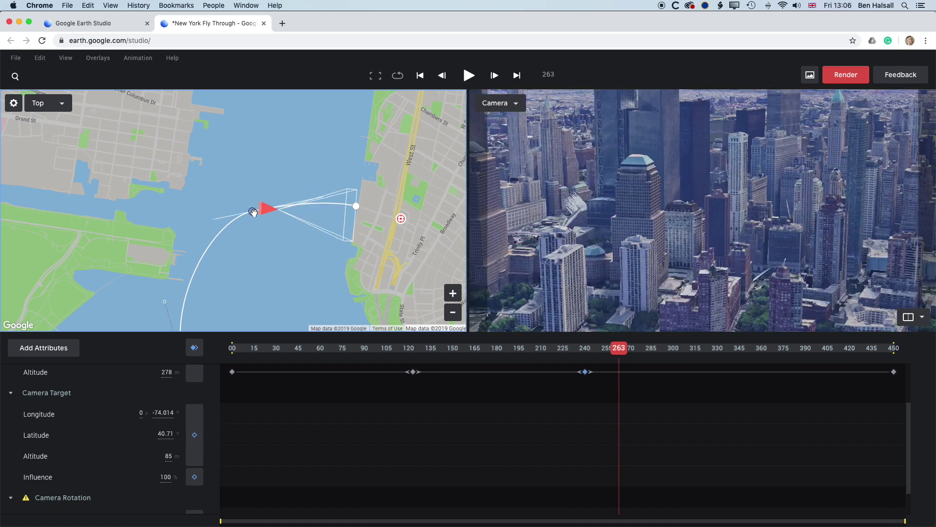
{"action": "left_click_drag", "start_coordinate": [323, 197], "coordinate": [308, 179]}
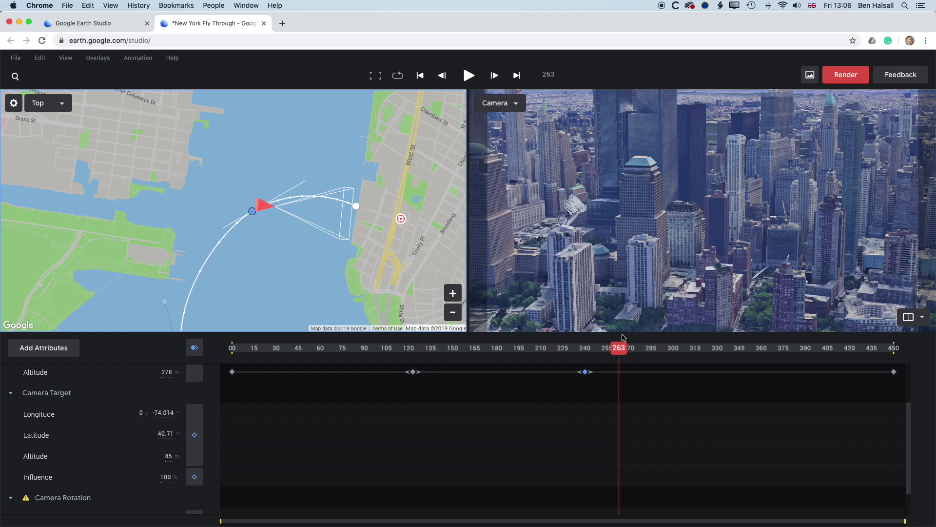
{"action": "left_click", "coordinate": [233, 348]}
{"action": "key", "text": "space"}
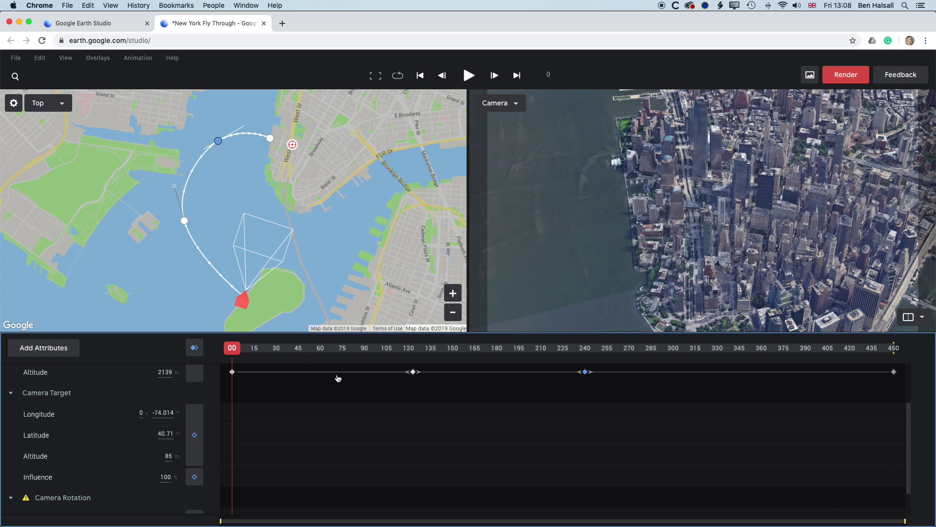
Open the render setup for the New York Fly Through project and scrub its preview to frame 407
{"action": "scroll", "coordinate": [618, 279], "scroll_direction": "up", "scroll_amount": 2}
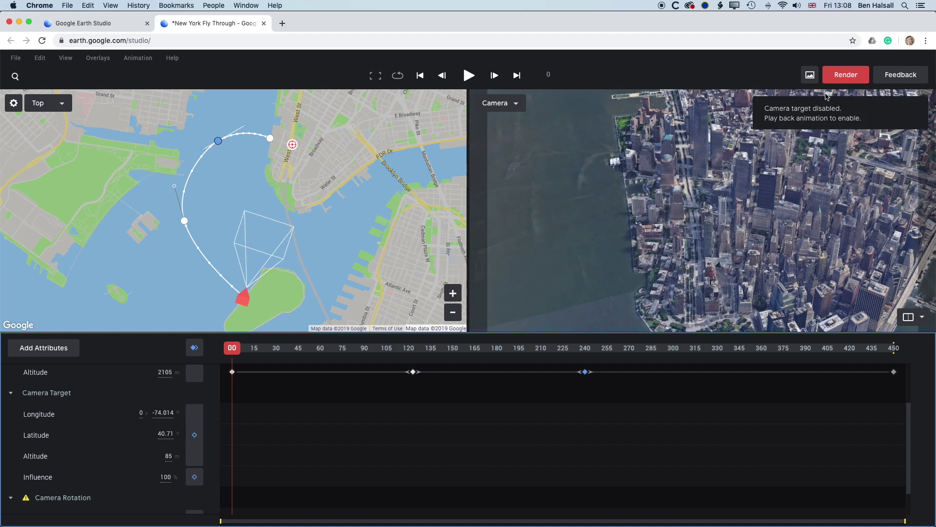
{"action": "left_click", "coordinate": [846, 75]}
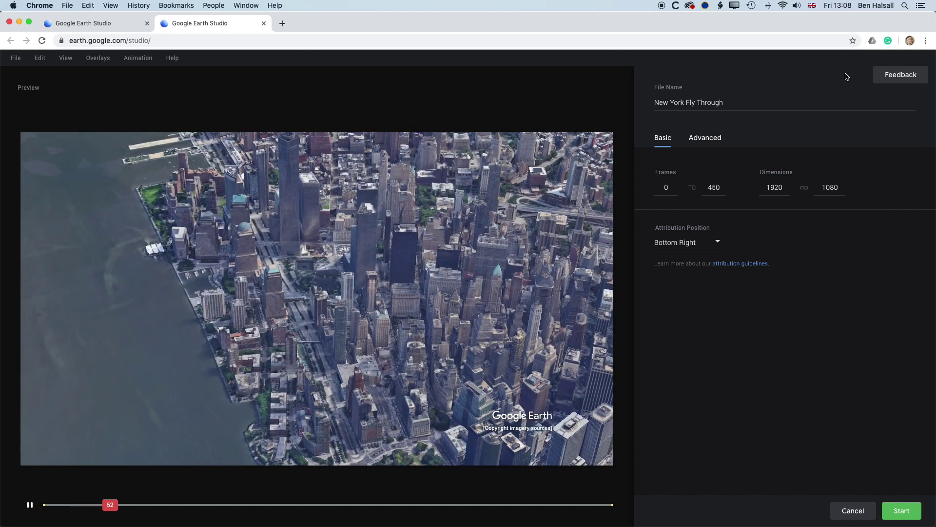
{"action": "left_click_drag", "start_coordinate": [415, 505], "coordinate": [559, 507]}
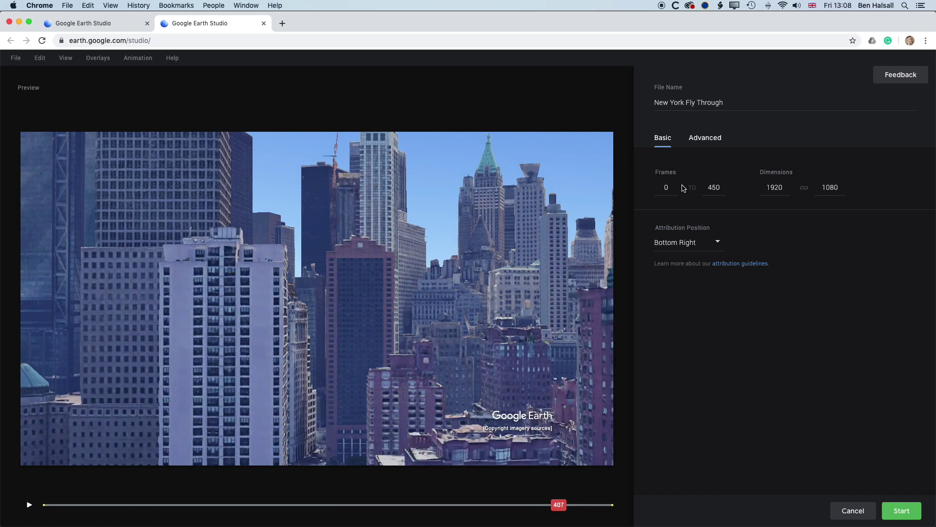
Check the advanced render options, keep texture quality at High, and start rendering frames 0 to 450 at 1920 × 1080
{"action": "left_click", "coordinate": [706, 141]}
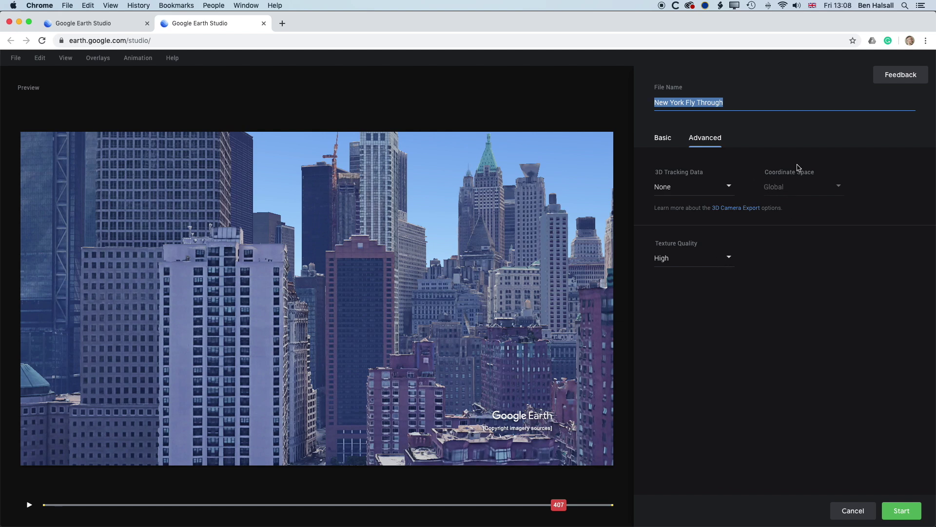
{"action": "left_click", "coordinate": [722, 265]}
{"action": "left_click", "coordinate": [675, 308]}
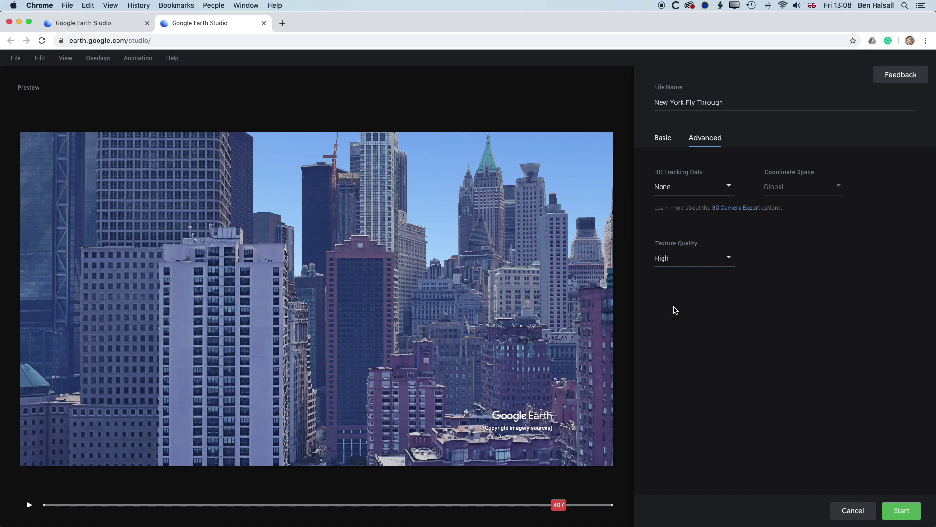
{"action": "left_click", "coordinate": [664, 139]}
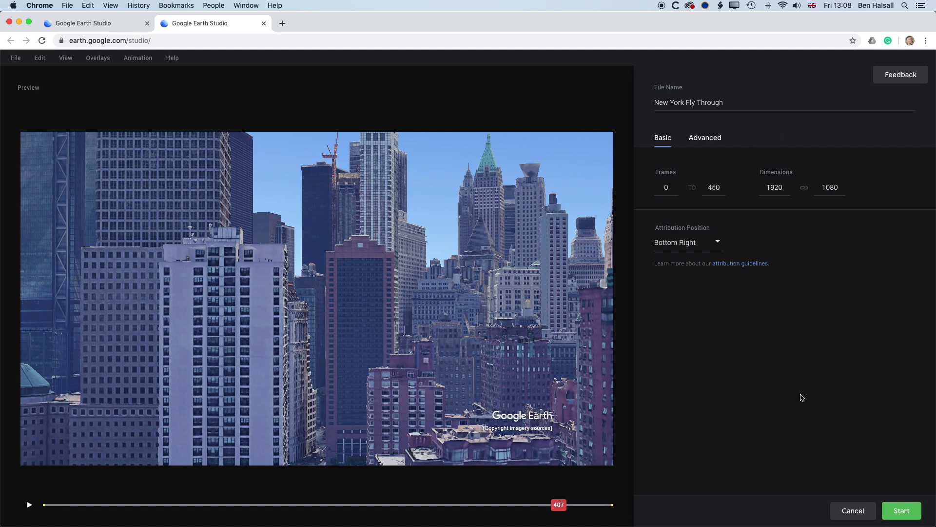
{"action": "left_click", "coordinate": [909, 520]}
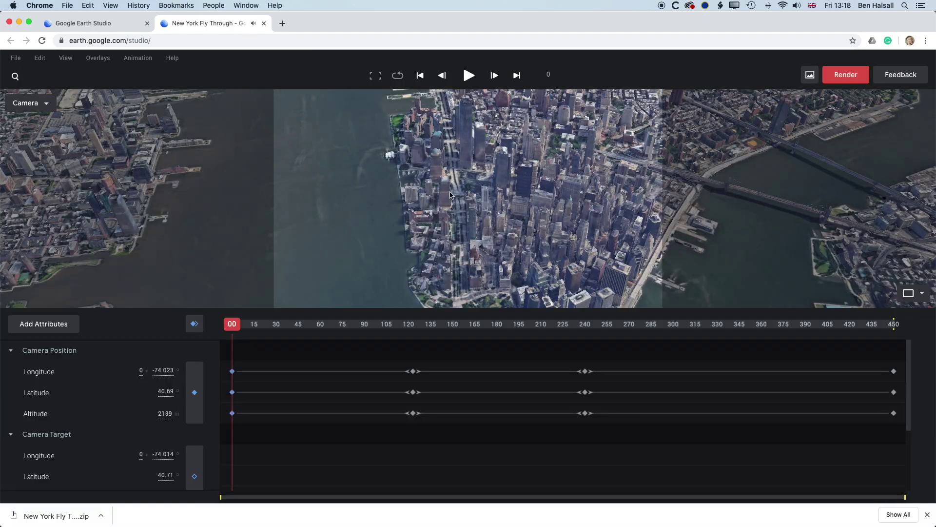
Reveal the downloaded New York Fly Through.zip in Finder and transfer it to the "Week 37a - Google Earth Studio to Final Cut Pro X" folder
{"action": "left_click", "coordinate": [101, 516]}
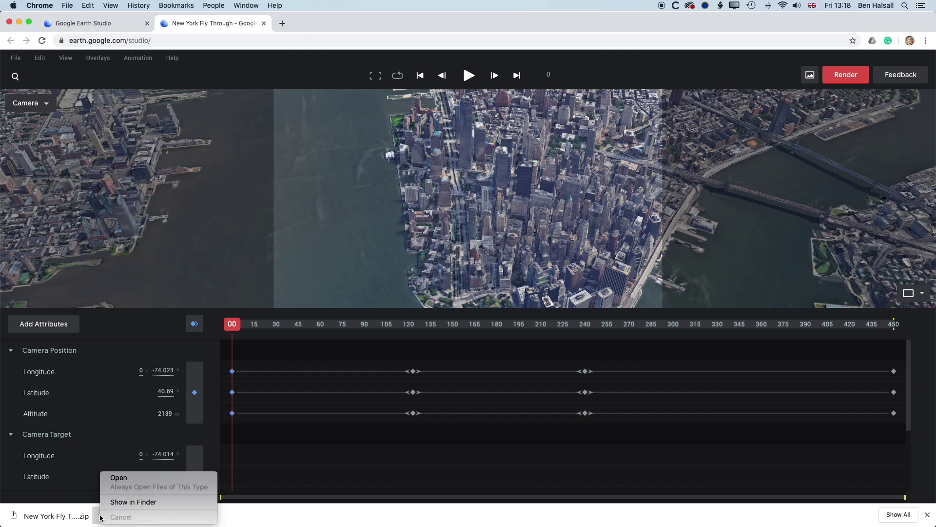
{"action": "left_click", "coordinate": [144, 502]}
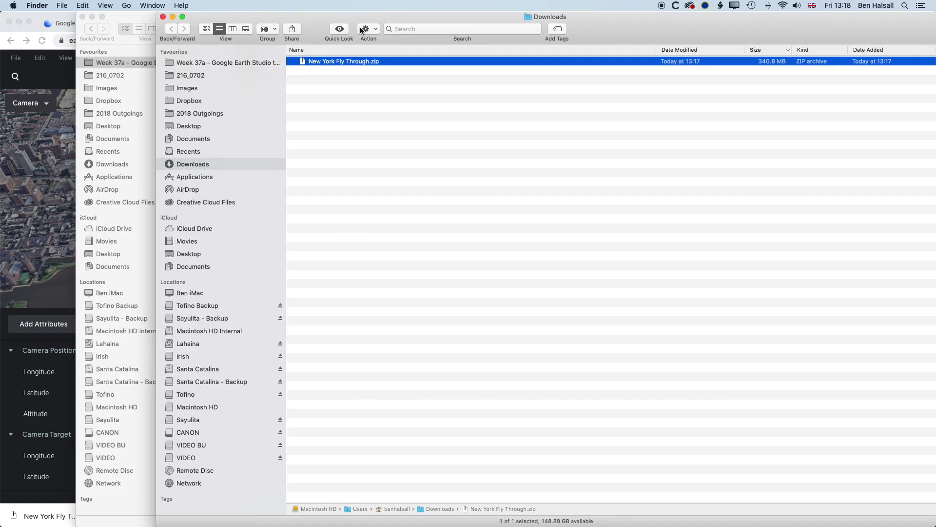
{"action": "left_click_drag", "start_coordinate": [317, 18], "coordinate": [617, 17]}
{"action": "left_click_drag", "start_coordinate": [630, 62], "coordinate": [313, 194]}
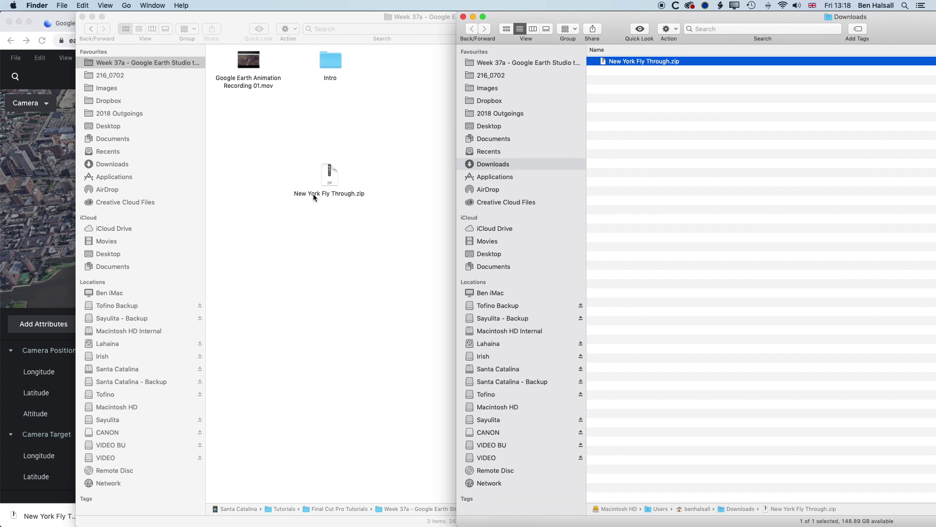
Extract New York Fly Through.zip and place the extracted folder in clear space beside the archive
{"action": "left_click", "coordinate": [331, 178]}
{"action": "left_click", "coordinate": [331, 178]}
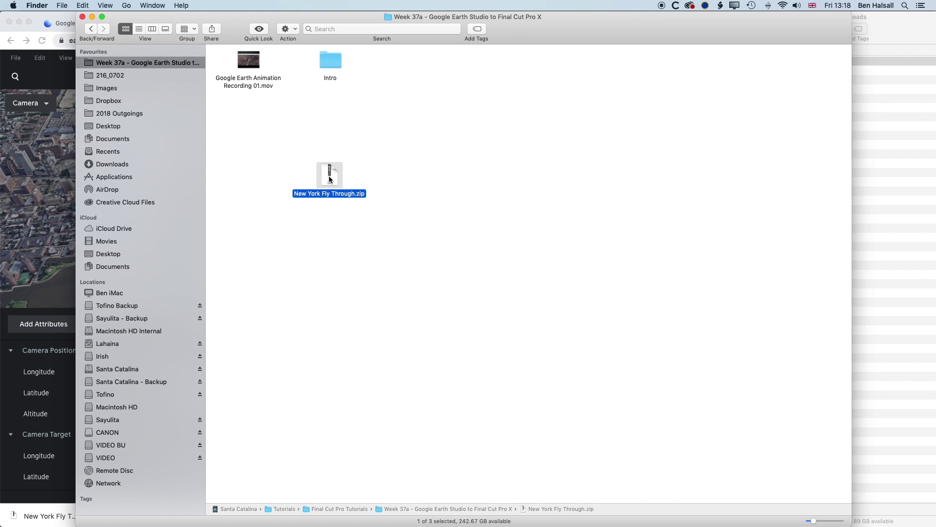
{"action": "double_click", "coordinate": [329, 178]}
{"action": "left_click_drag", "start_coordinate": [344, 184], "coordinate": [465, 137]}
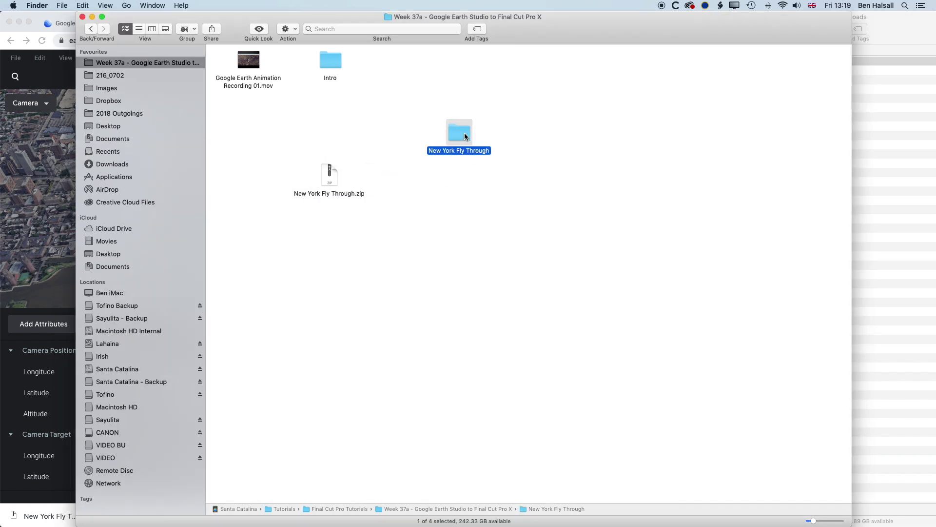
Open the footage folder inside the extracted New York Fly Through folder and list its files sorted by name
{"action": "double_click", "coordinate": [463, 136]}
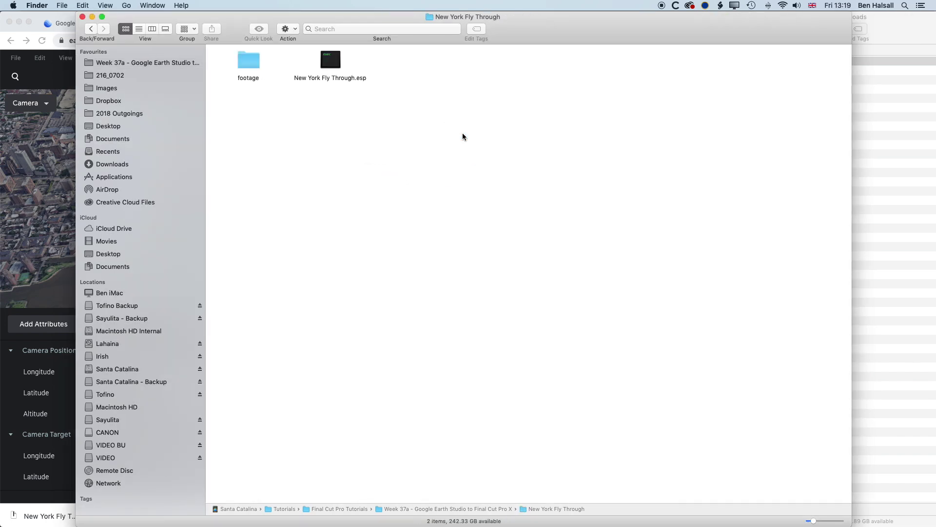
{"action": "double_click", "coordinate": [251, 64]}
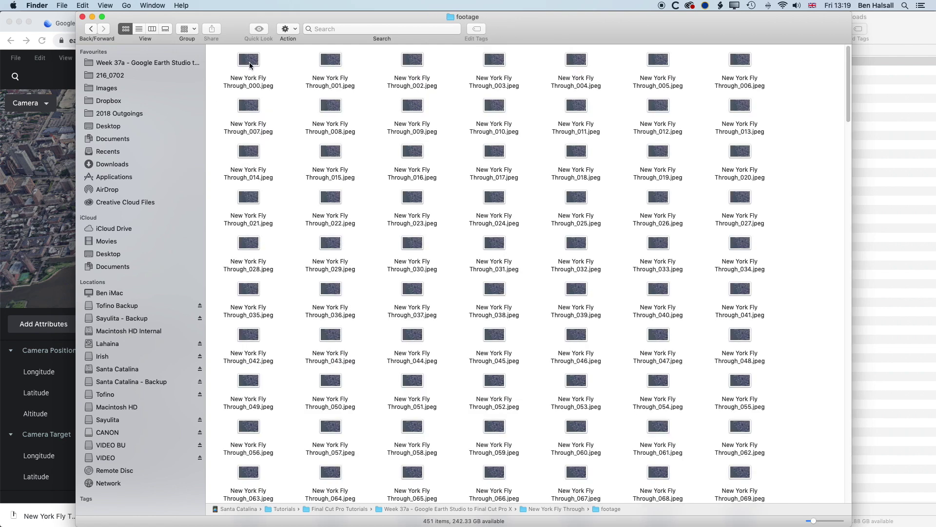
{"action": "left_click", "coordinate": [139, 29]}
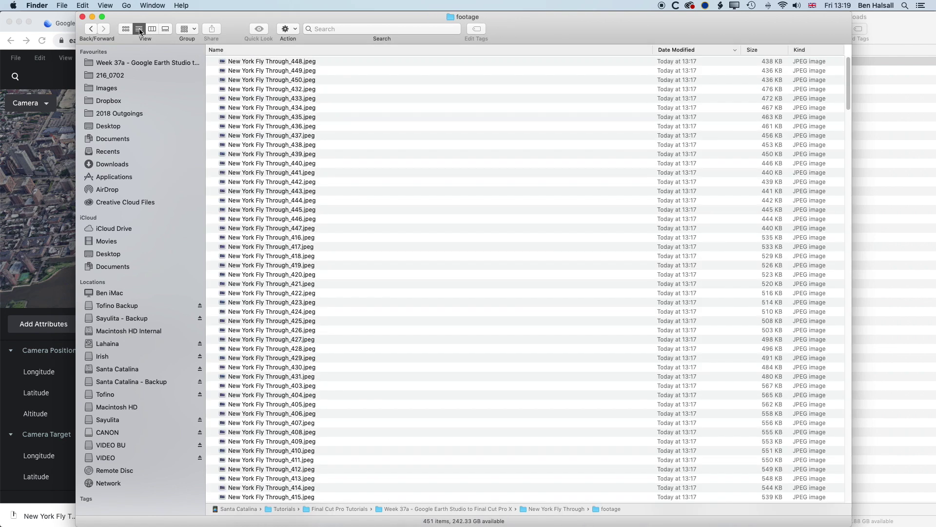
{"action": "left_click", "coordinate": [356, 51]}
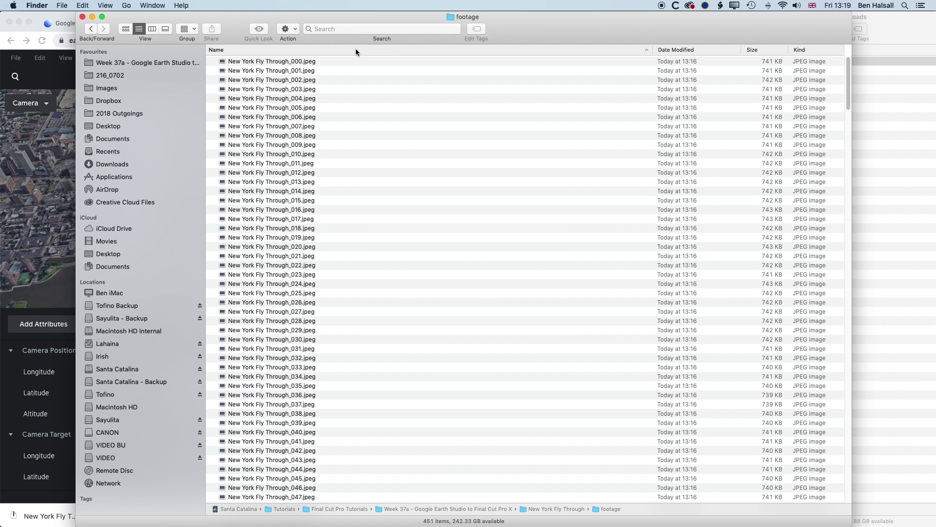
Preview the rendered JPEG sequence with Quick Look, stepping from New York Fly Through_000.jpeg to New York Fly Through_013.jpeg
{"action": "left_click", "coordinate": [293, 62]}
{"action": "key", "text": "space"}
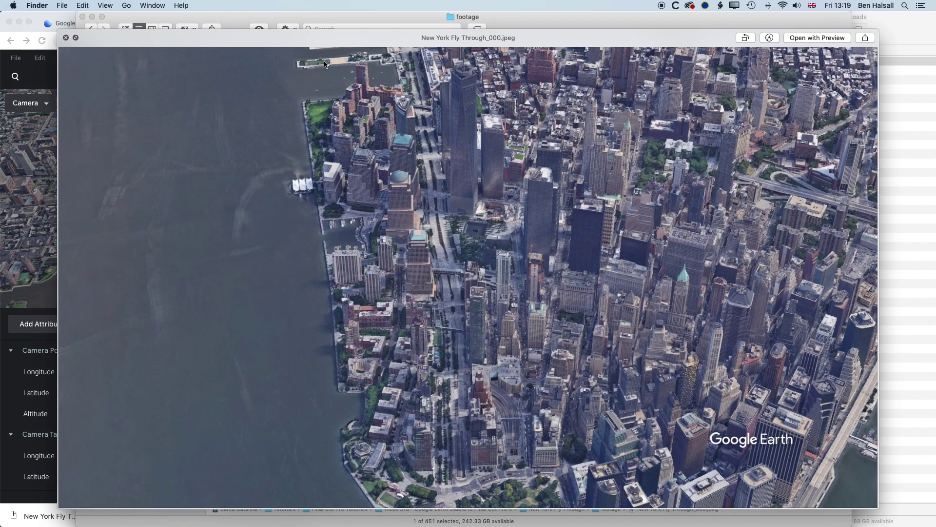
{"action": "key", "text": "Down"}
{"action": "key", "text": "Down"}
{"action": "key", "text": "Down"}
{"action": "key", "text": "Down"}
{"action": "key", "text": "Down"}
{"action": "key", "text": "Down"}
{"action": "key", "text": "Down"}
{"action": "key", "text": "Down"}
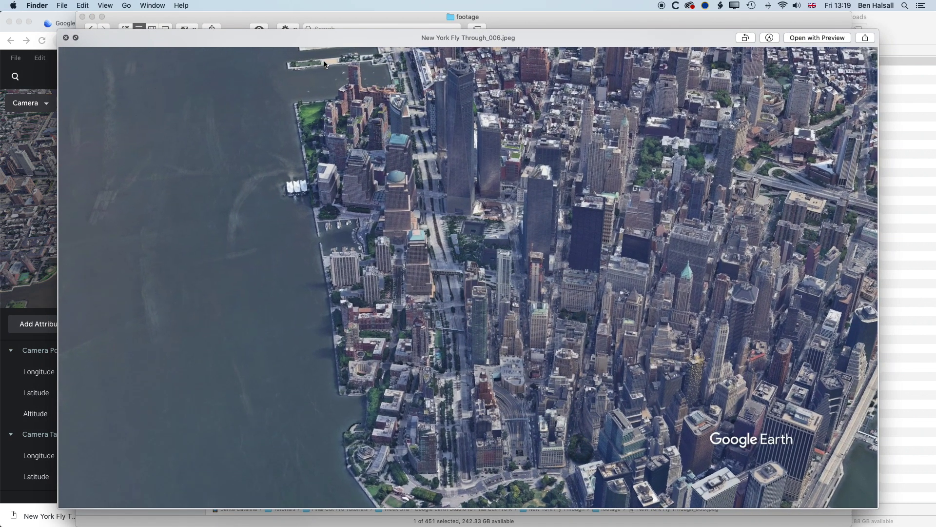
{"action": "key", "text": "Down"}
{"action": "key", "text": "Down"}
{"action": "key", "text": "Down"}
{"action": "key", "text": "Down"}
{"action": "key", "text": "Down"}
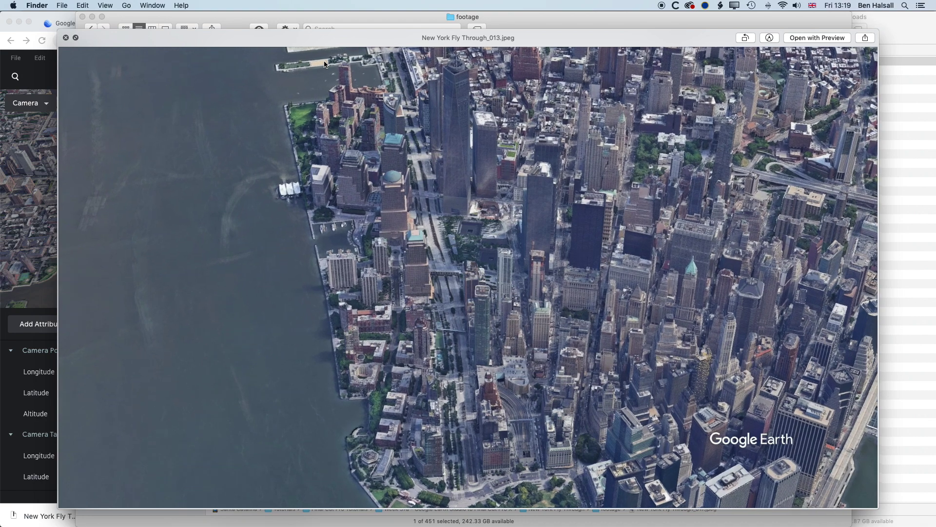
Preview the JPEG frames up to New York Fly Through_023.jpeg, close the preview and select New York Fly Through_000.jpeg
{"action": "key", "text": "Down"}
{"action": "key", "text": "Down"}
{"action": "key", "text": "Down"}
{"action": "key", "text": "Down"}
{"action": "key", "text": "Down"}
{"action": "key", "text": "Down"}
{"action": "key", "text": "Down"}
{"action": "key", "text": "Down"}
{"action": "key", "text": "Down"}
{"action": "key", "text": "Down"}
{"action": "key", "text": "space"}
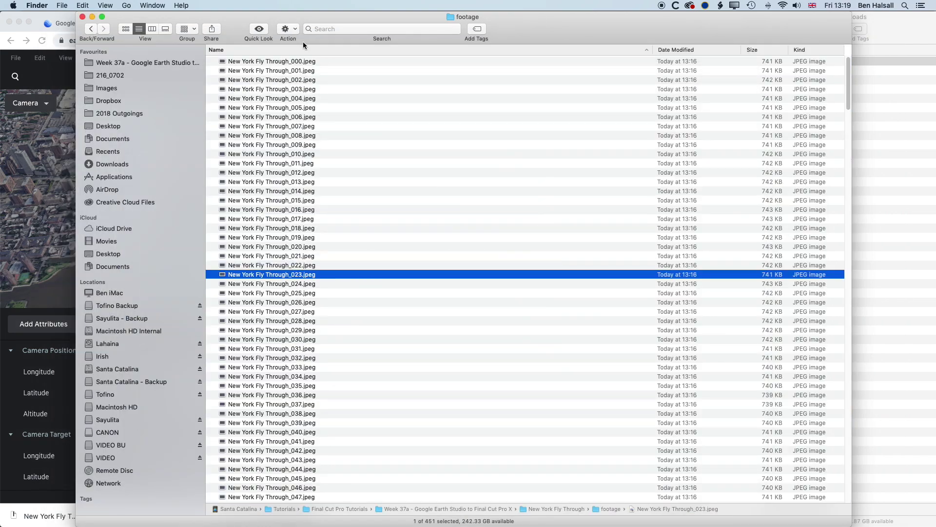
{"action": "left_click", "coordinate": [273, 62]}
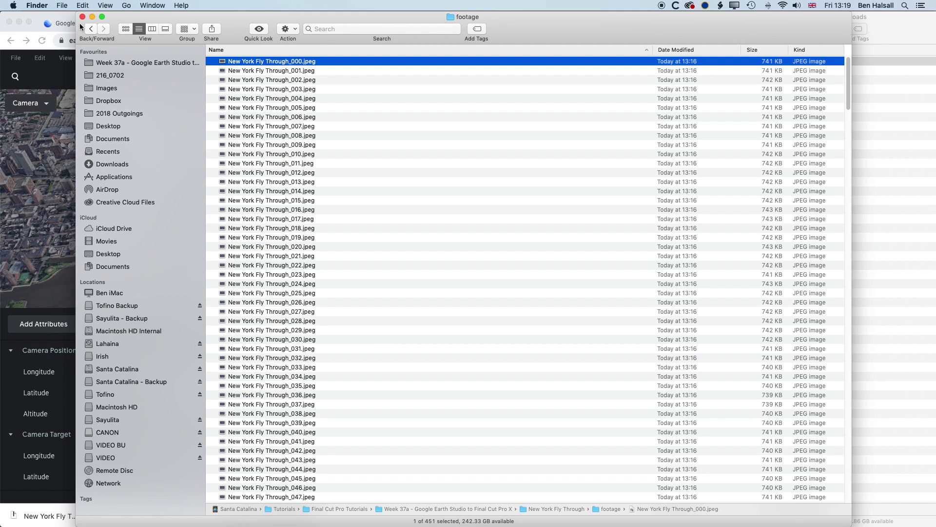
Return to the New York Fly Through folder, select its footage folder and shift the Finder window aside
{"action": "left_click", "coordinate": [90, 28]}
{"action": "left_click", "coordinate": [252, 67]}
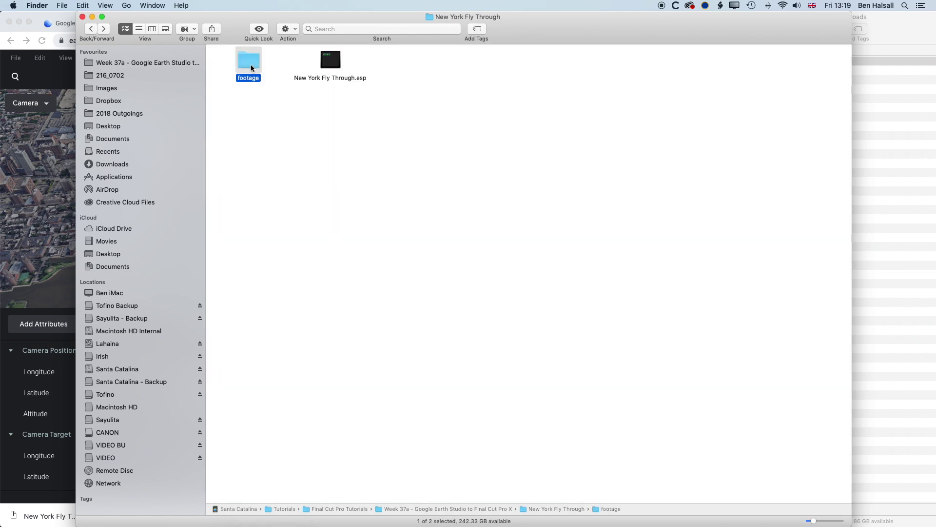
{"action": "left_click_drag", "start_coordinate": [235, 21], "coordinate": [345, 20]}
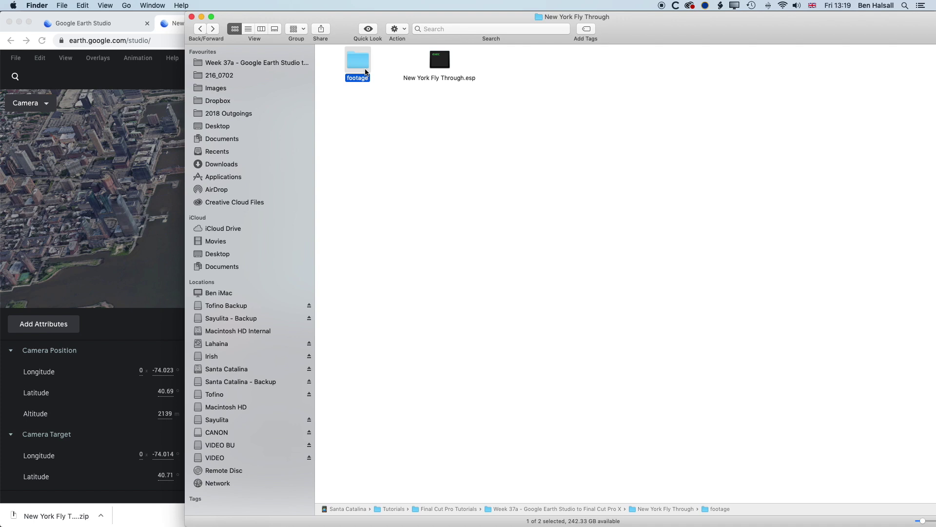
Switch to Final Cut Pro and create a library named "Google Earth Studio Demo" in the "Week 37a - Google Earth Studio to Final Cut Pro X" folder
{"action": "key", "text": "super+Tab"}
{"action": "key", "text": "super+Tab"}
{"action": "key", "text": "super+Tab"}
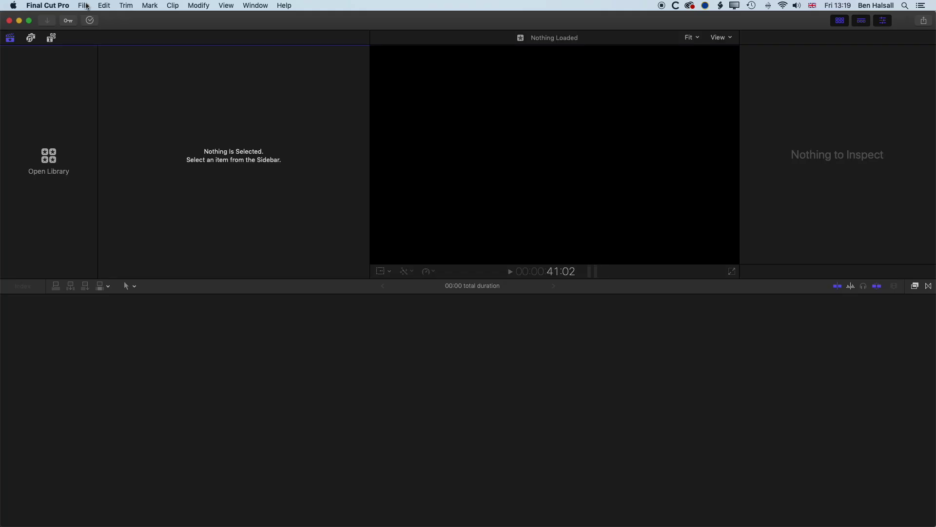
{"action": "left_click", "coordinate": [84, 6]}
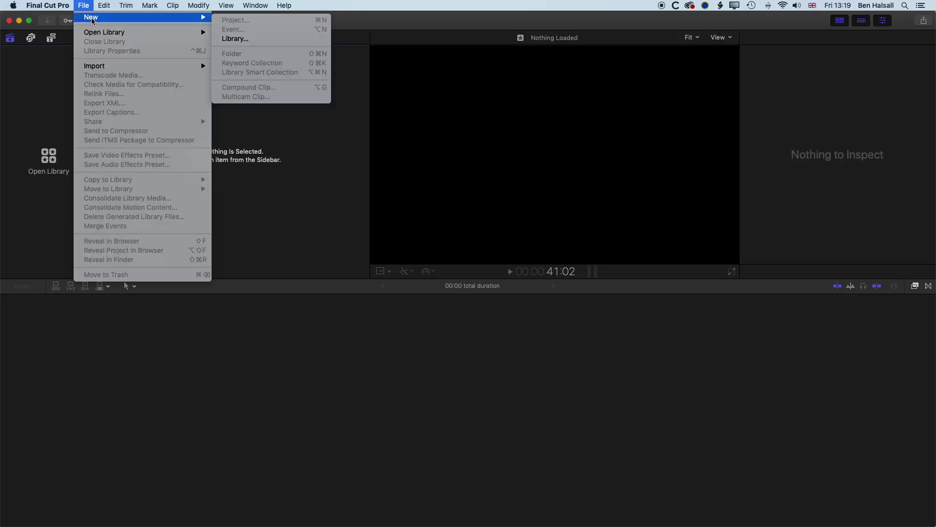
{"action": "mouse_move", "coordinate": [190, 18]}
{"action": "left_click", "coordinate": [278, 41]}
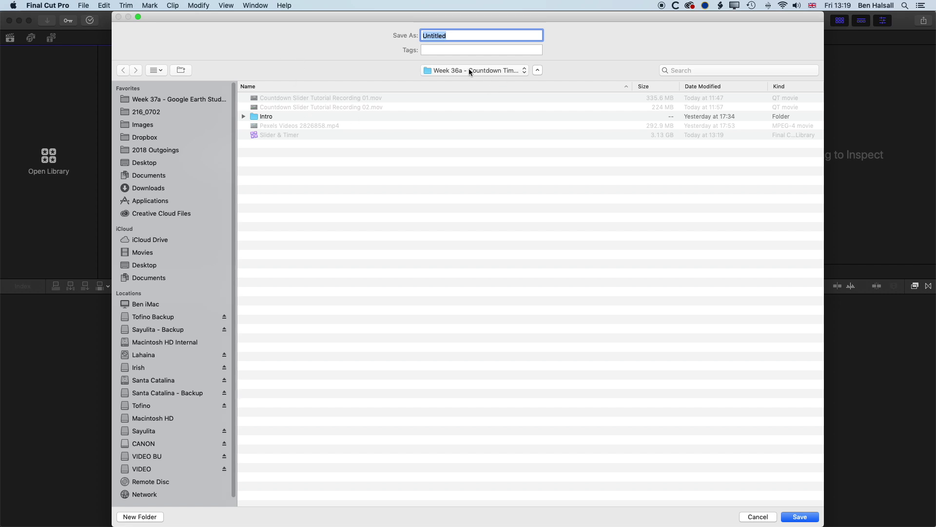
{"action": "left_click", "coordinate": [469, 70]}
{"action": "left_click", "coordinate": [474, 135]}
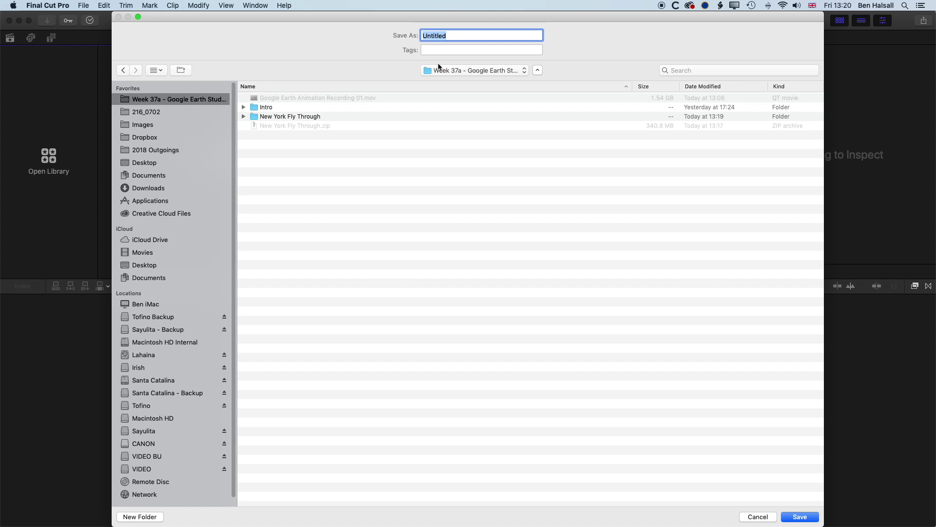
{"action": "type", "text": "Google Earth Studio Demo"}
{"action": "left_click", "coordinate": [801, 518]}
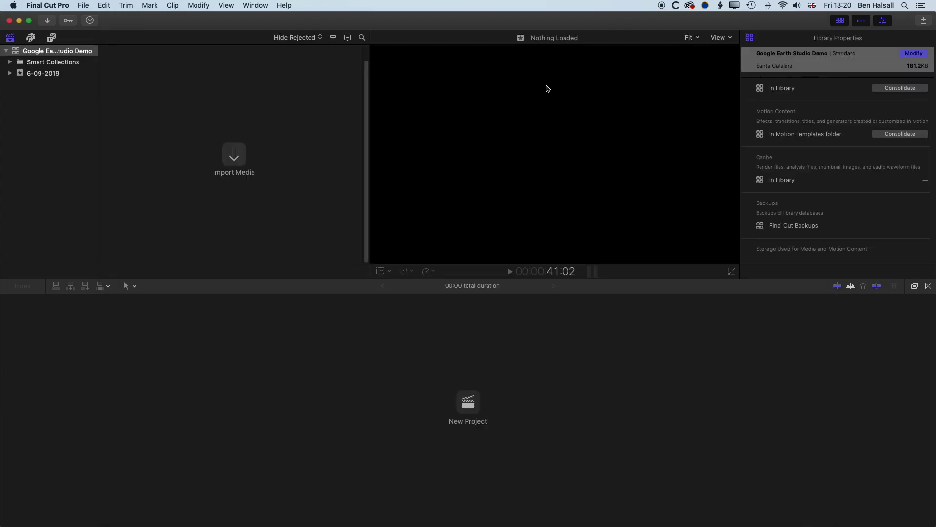
Import the footage folder from Finder into the 6-09-2019 event and set the viewer zoom to 100%
{"action": "key", "text": "super+Tab"}
{"action": "left_click_drag", "start_coordinate": [358, 61], "coordinate": [45, 74]}
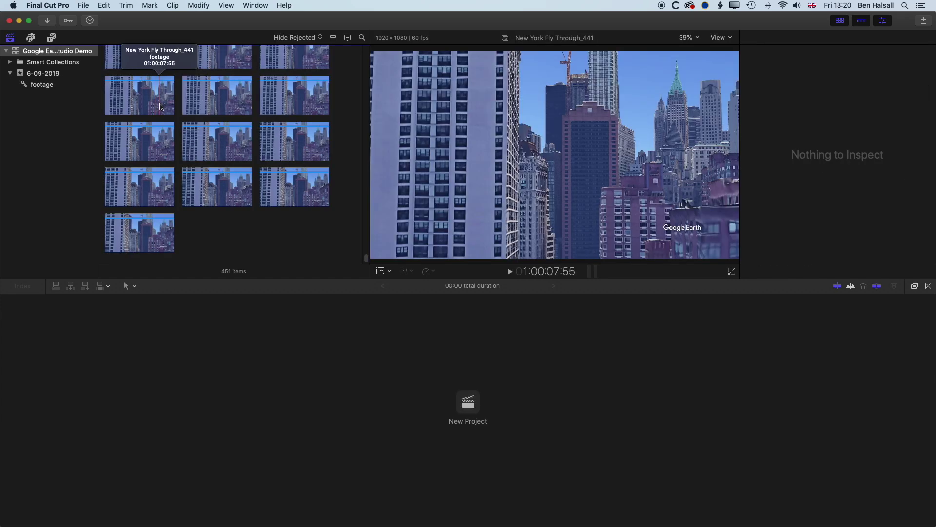
{"action": "left_click", "coordinate": [689, 39]}
{"action": "left_click", "coordinate": [695, 104]}
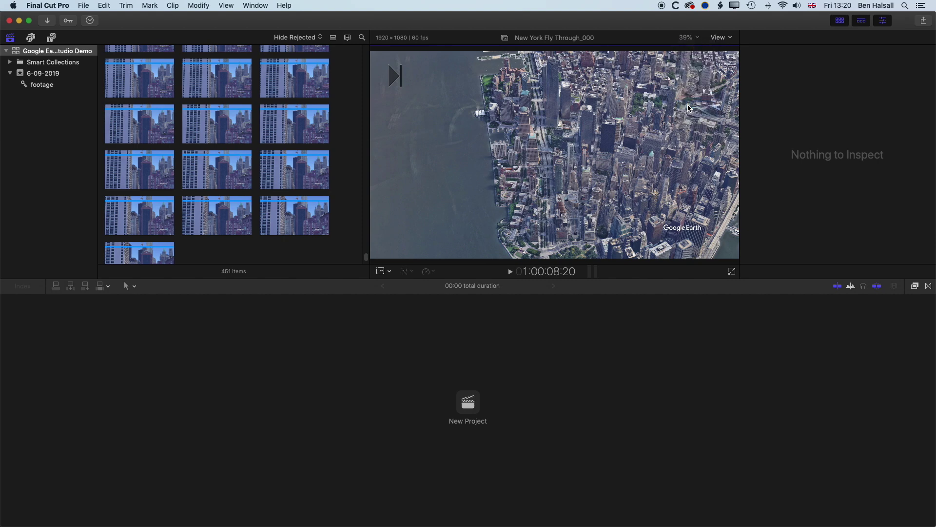
{"action": "left_click_drag", "start_coordinate": [719, 154], "coordinate": [723, 154]}
Review the imported JPEG stills in the browser from the first to the last frame and select them all
{"action": "scroll", "coordinate": [351, 186], "scroll_direction": "up", "scroll_amount": 20}
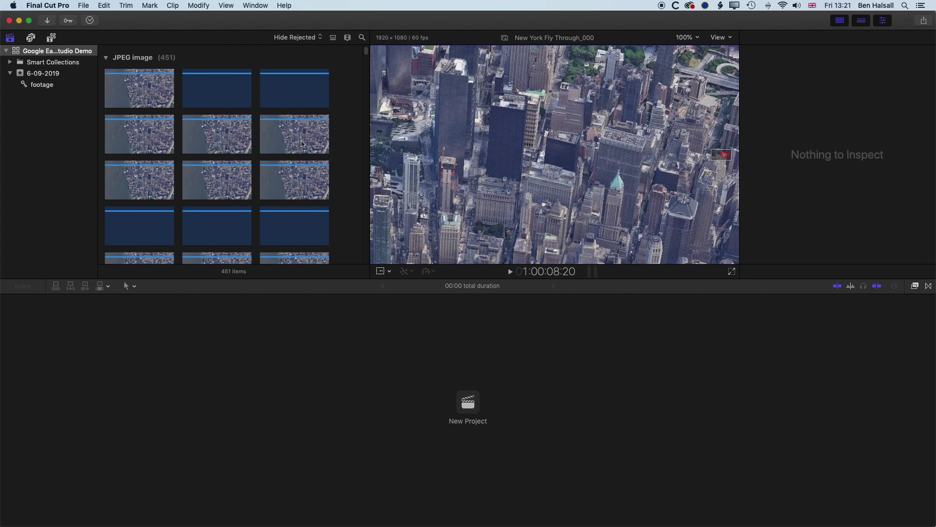
{"action": "left_click", "coordinate": [166, 89]}
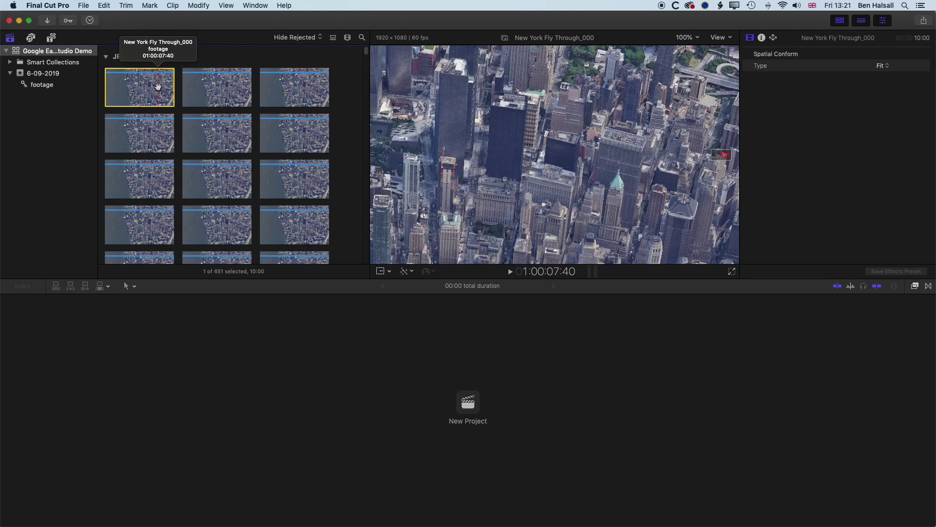
{"action": "scroll", "coordinate": [239, 156], "scroll_direction": "down", "scroll_amount": 10}
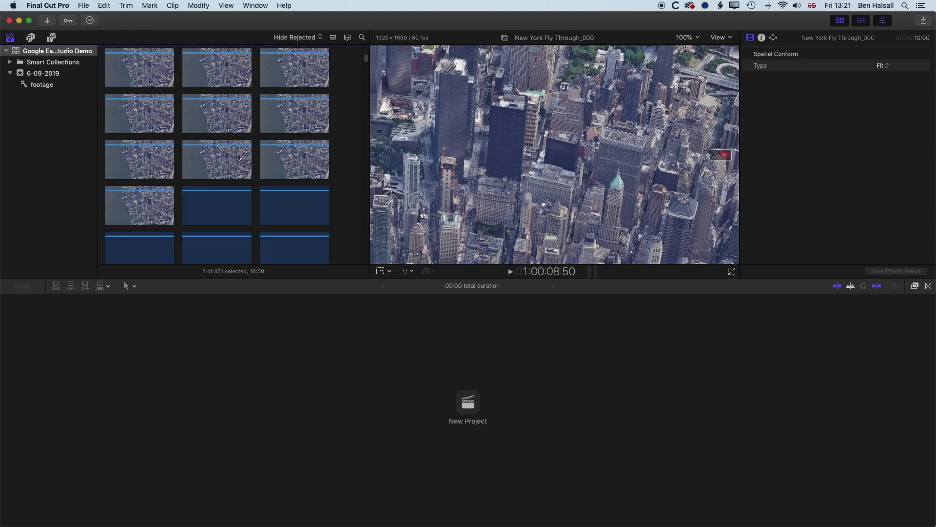
{"action": "scroll", "coordinate": [239, 156], "scroll_direction": "down", "scroll_amount": 15}
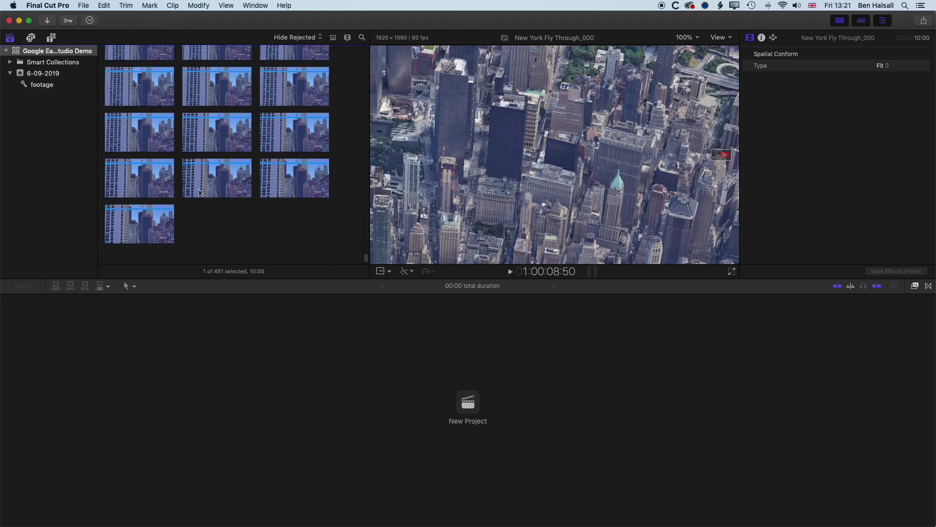
{"action": "key", "text": "super+a"}
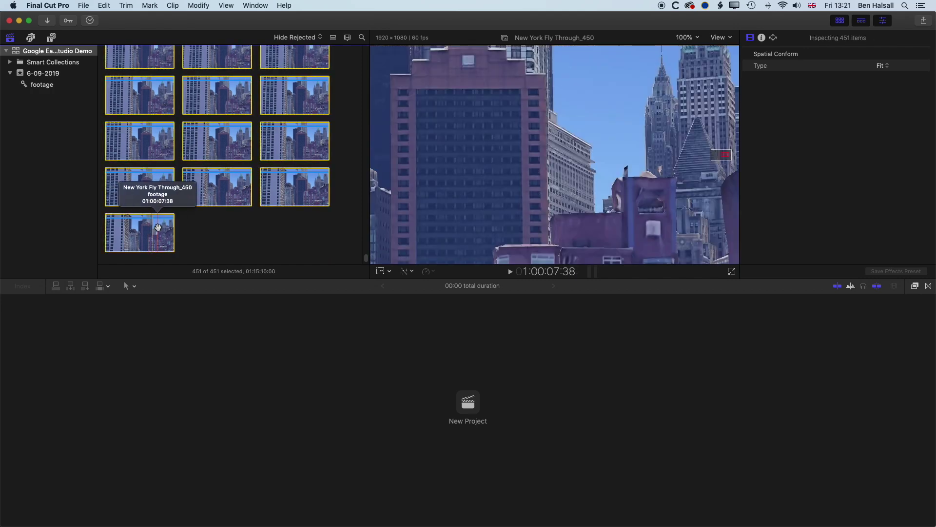
Create a project named "New York Fly Through" from the selected stills in the 6-09-2019 event, at a 30p frame rate
{"action": "right_click", "coordinate": [218, 96]}
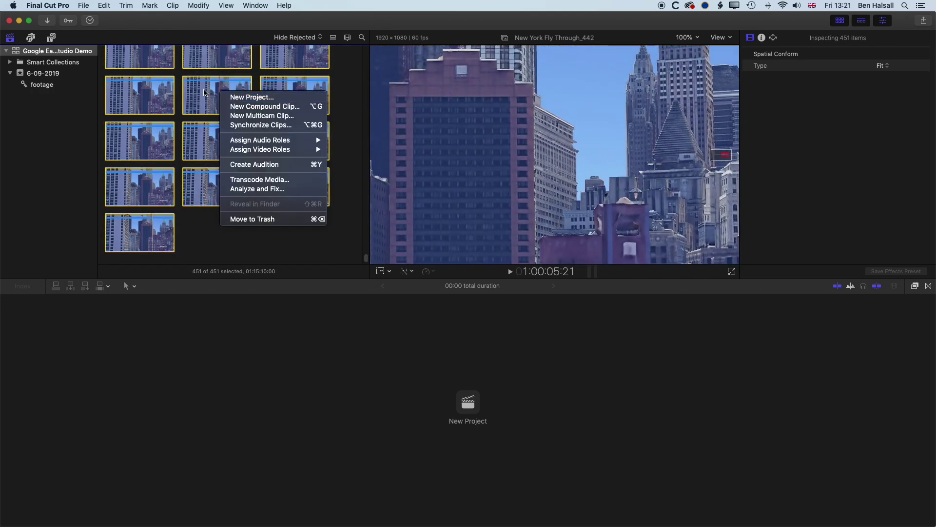
{"action": "left_click", "coordinate": [233, 98]}
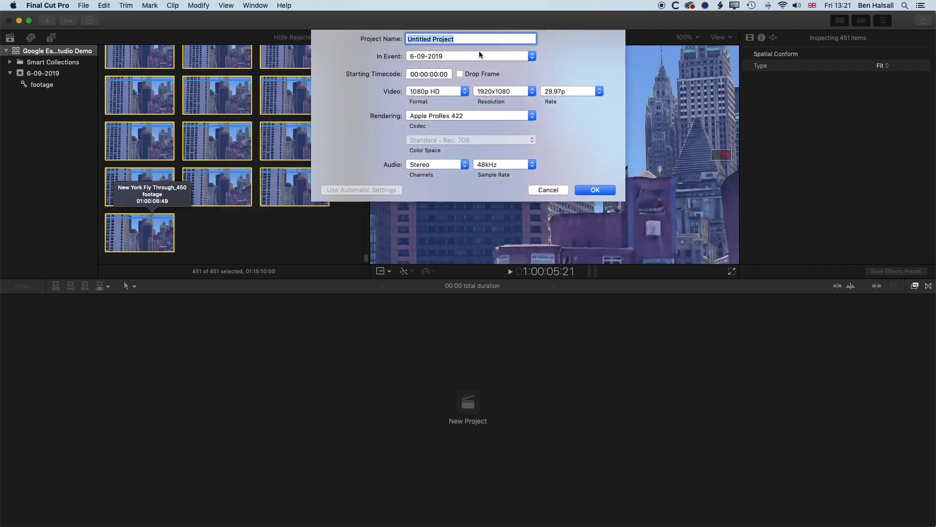
{"action": "type", "text": "New York Fly"}
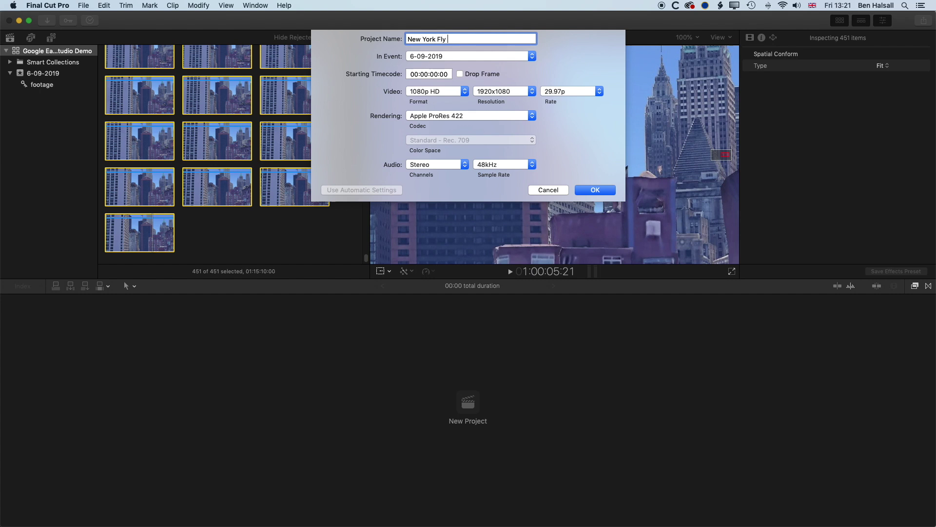
{"action": "type", "text": " Through"}
{"action": "left_click", "coordinate": [558, 95]}
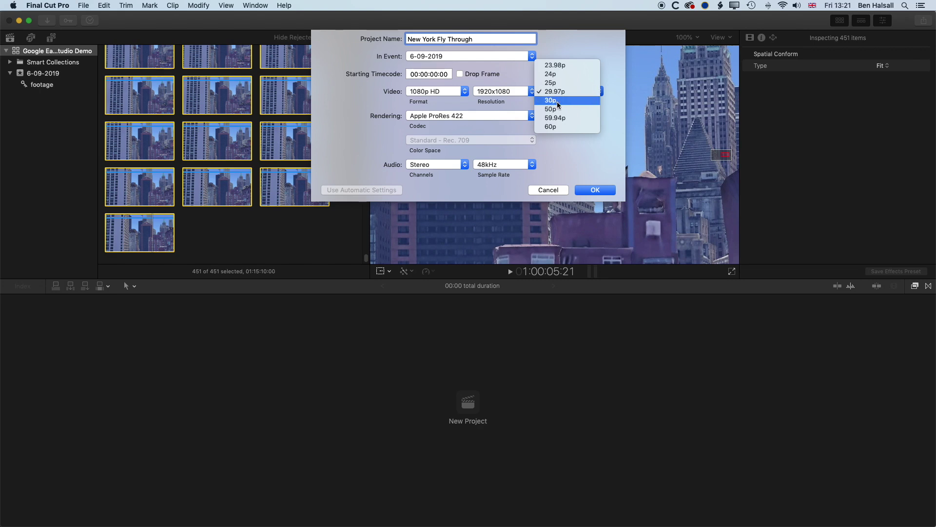
{"action": "left_click", "coordinate": [558, 101]}
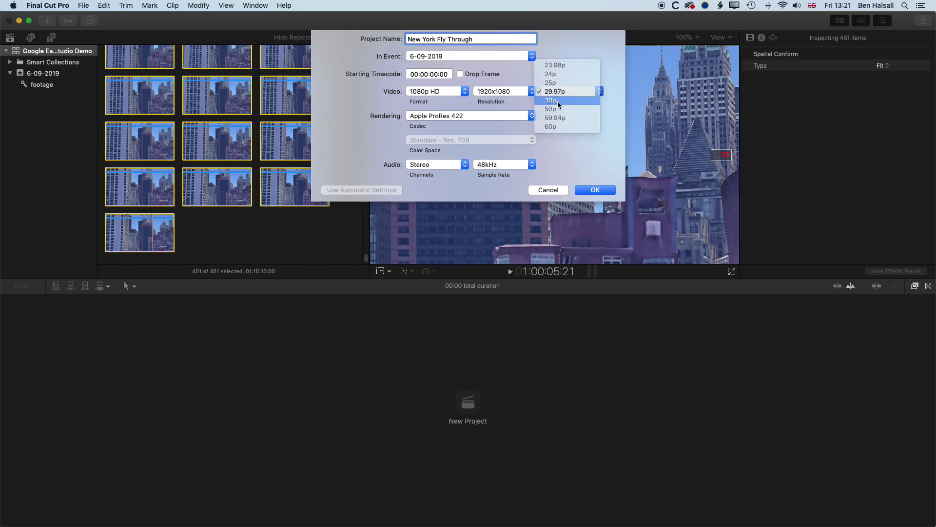
{"action": "left_click", "coordinate": [596, 190]}
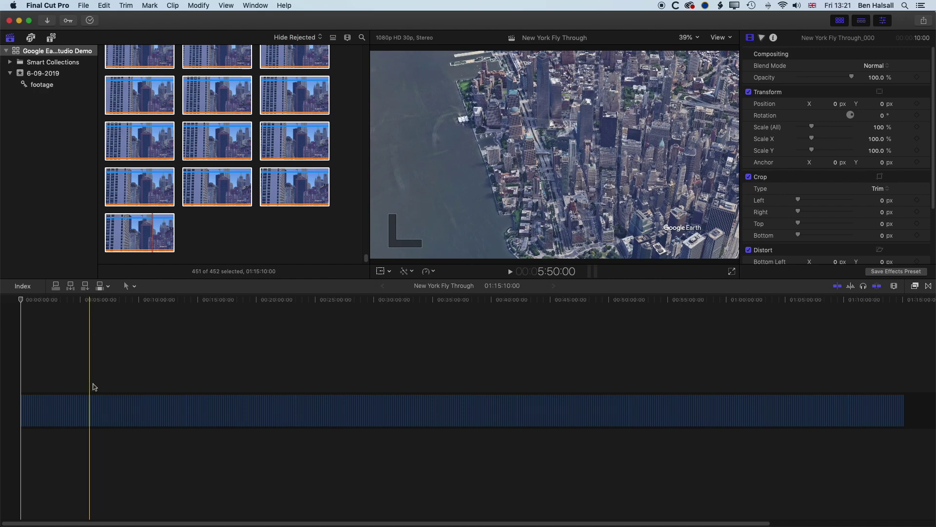
Check the duration of a single still near the start of the timeline
{"action": "left_click", "coordinate": [89, 404]}
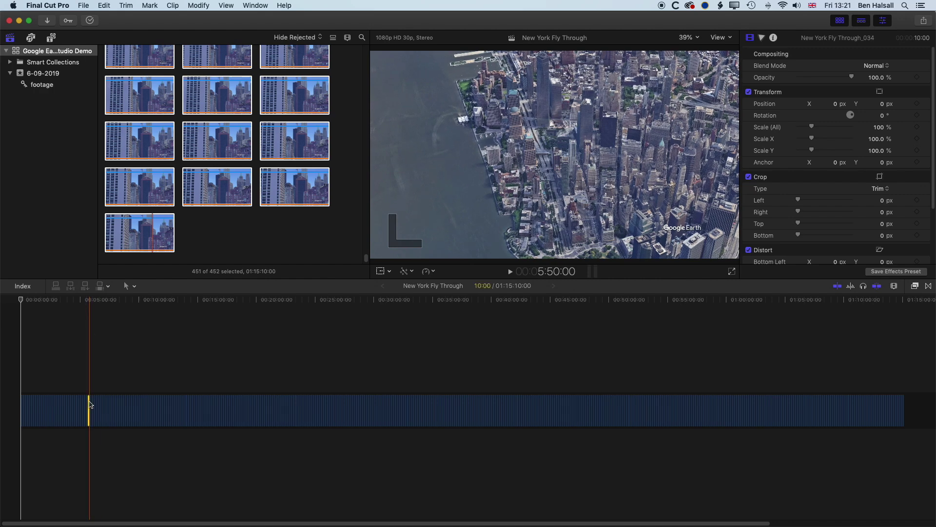
{"action": "key", "text": "ctrl+d"}
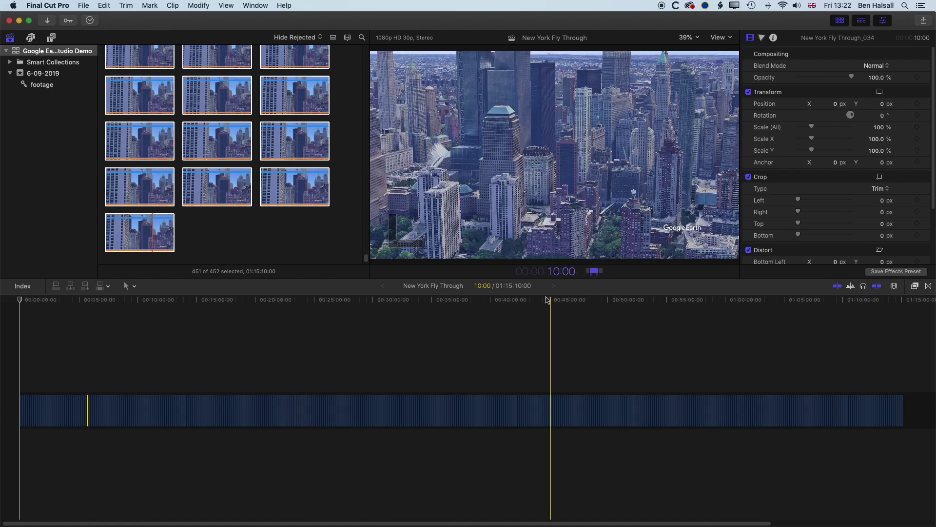
{"action": "left_click", "coordinate": [513, 321]}
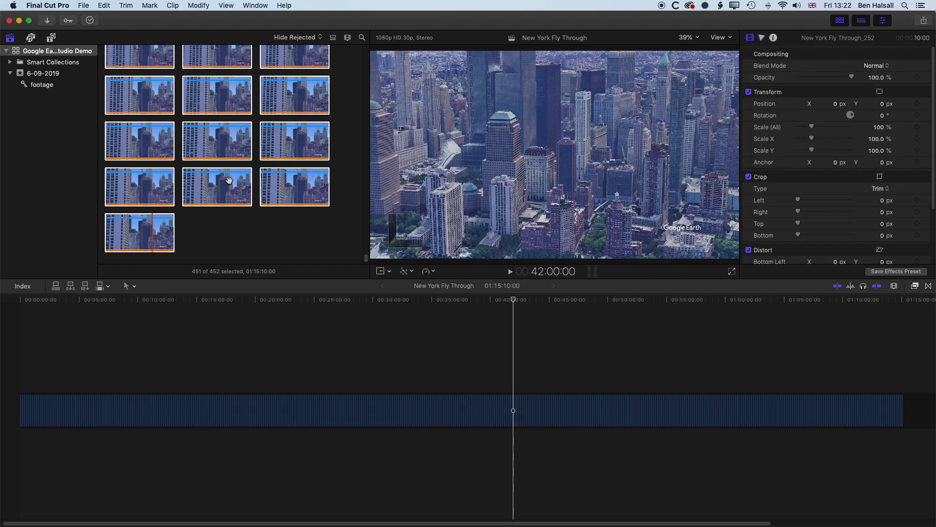
Set the duration of all stills in the timeline to 1 frame and fit the whole sequence in the timeline
{"action": "key", "text": "super+a"}
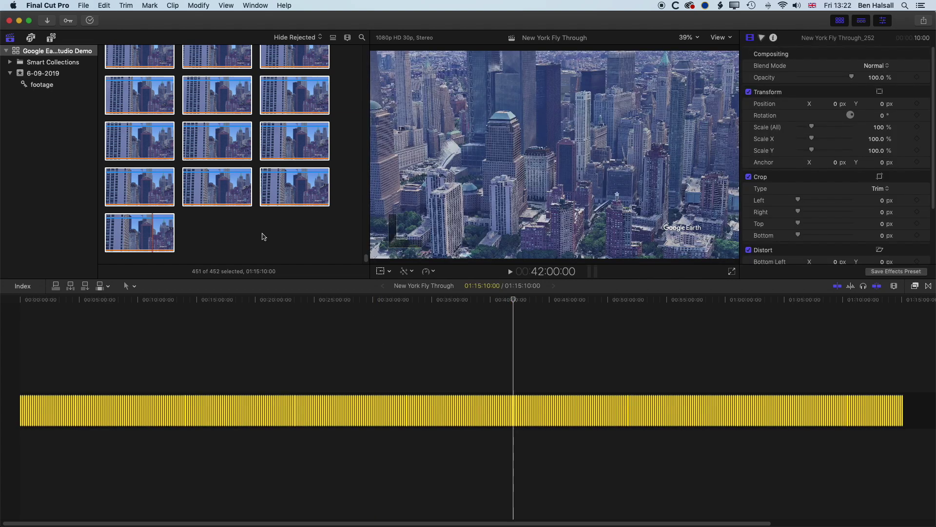
{"action": "left_click", "coordinate": [417, 378]}
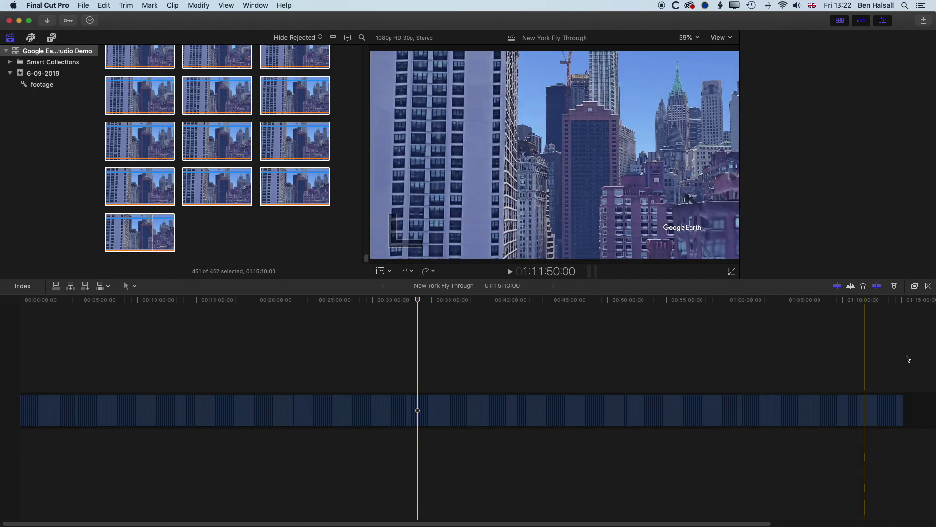
{"action": "left_click_drag", "start_coordinate": [911, 392], "coordinate": [12, 410]}
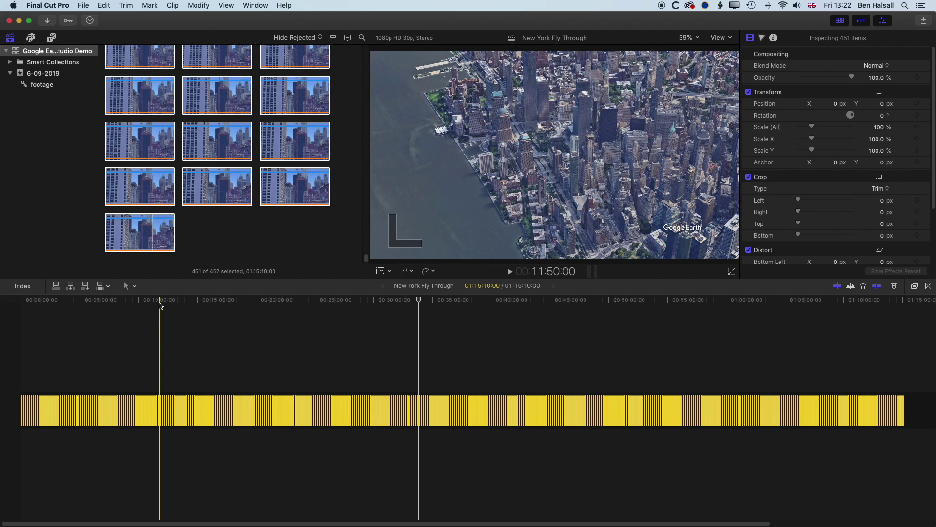
{"action": "key", "text": "ctrl+d"}
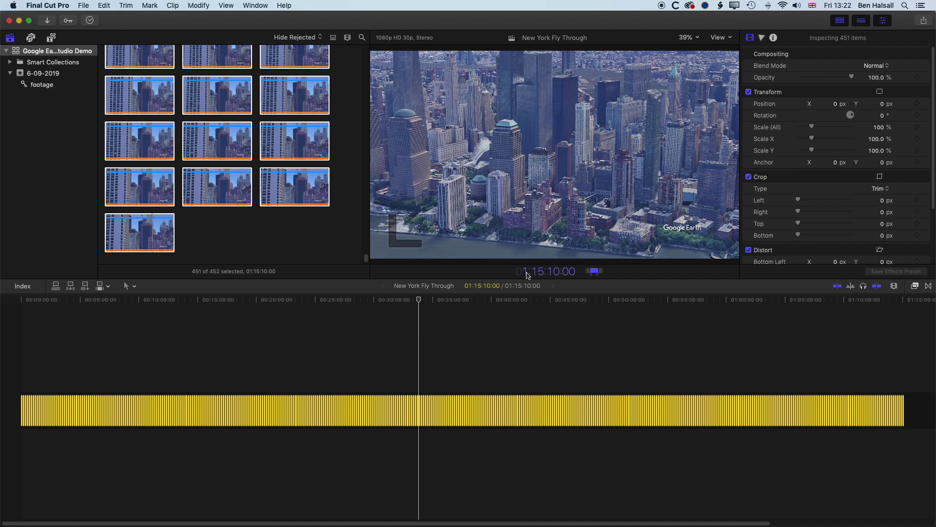
{"action": "type", "text": "1"}
{"action": "key", "text": "Return"}
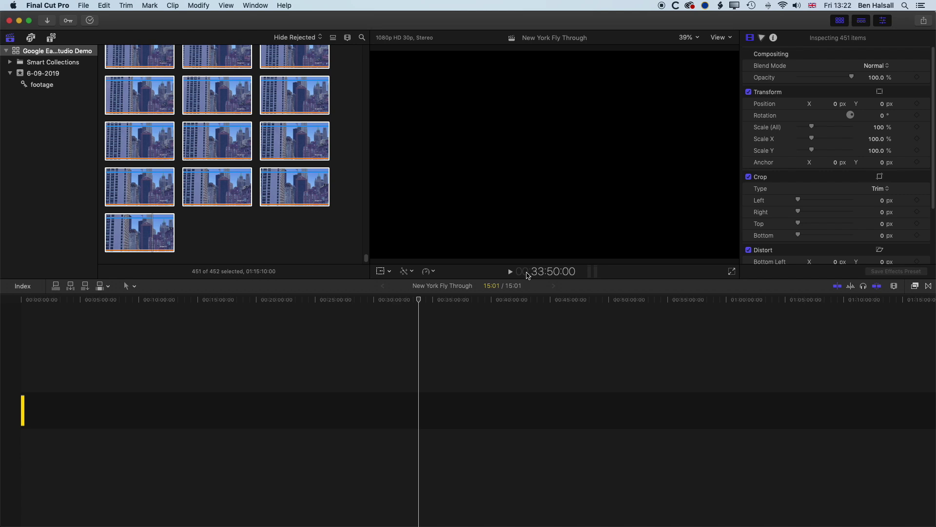
{"action": "key", "text": "shift+z"}
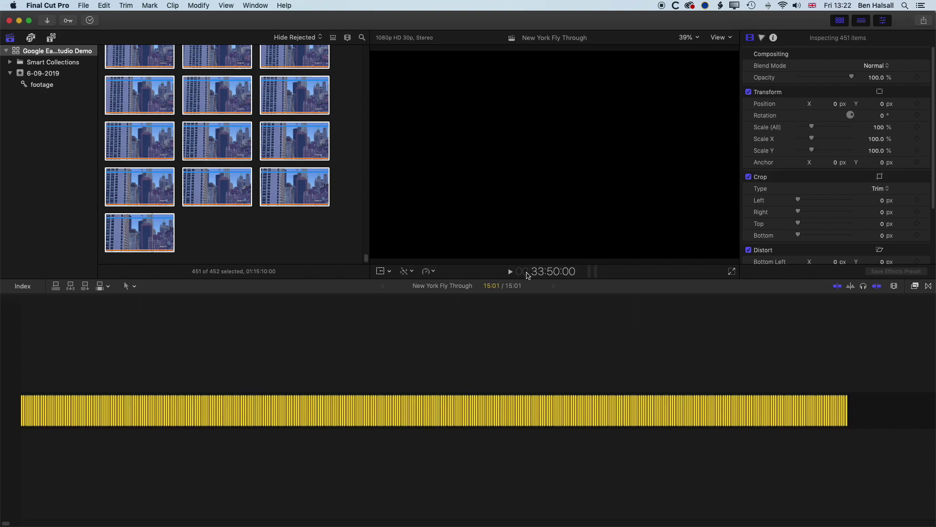
Play the New York Fly Through sequence from its beginning with nothing selected
{"action": "left_click", "coordinate": [233, 297]}
{"action": "left_click_drag", "start_coordinate": [232, 297], "coordinate": [2, 299]}
{"action": "key", "text": "shift+super+a"}
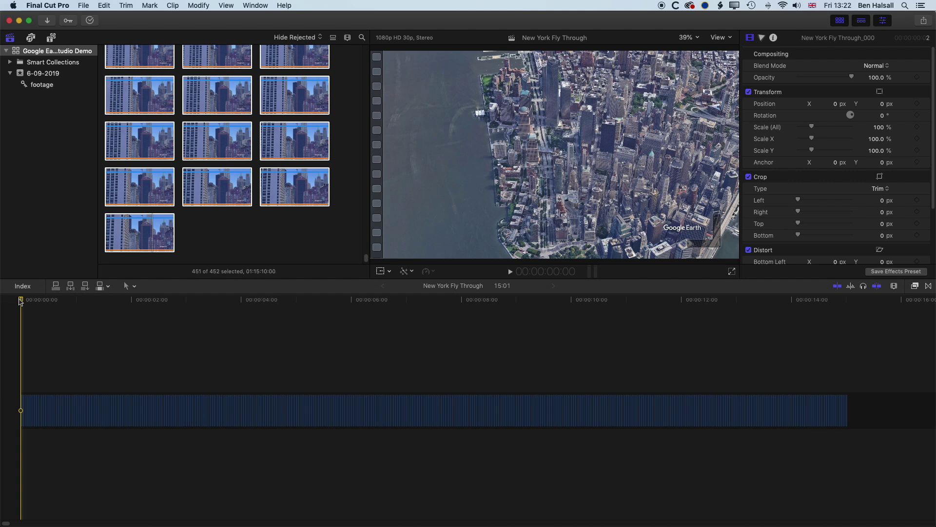
{"action": "key", "text": "space"}
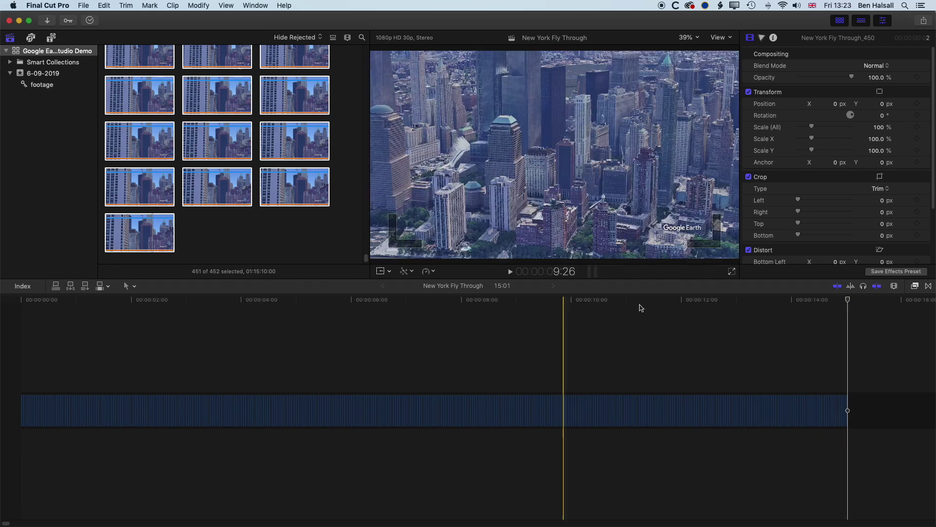
Combine all stills in the timeline into a compound clip named "New York Fly Through Clip" in the 6-09-2019 event
{"action": "left_click_drag", "start_coordinate": [862, 377], "coordinate": [2, 398]}
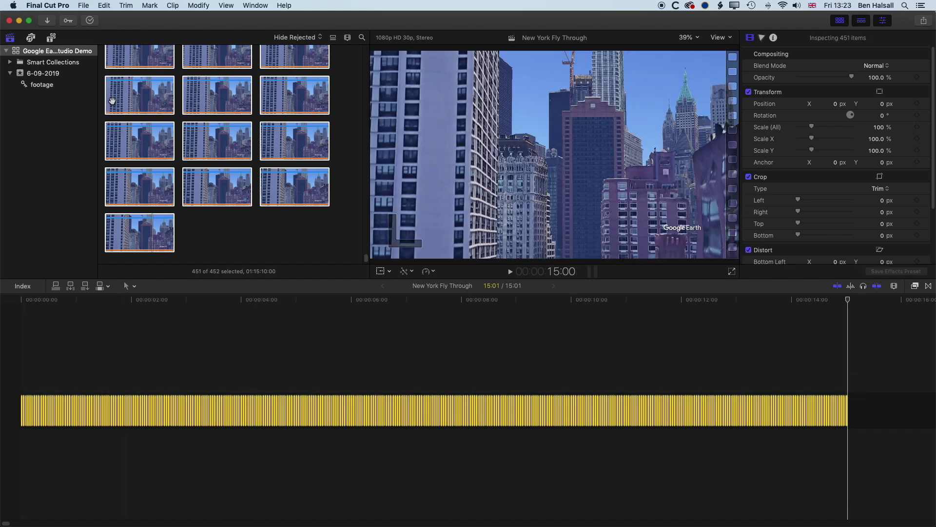
{"action": "left_click", "coordinate": [84, 5]}
{"action": "mouse_move", "coordinate": [93, 17]}
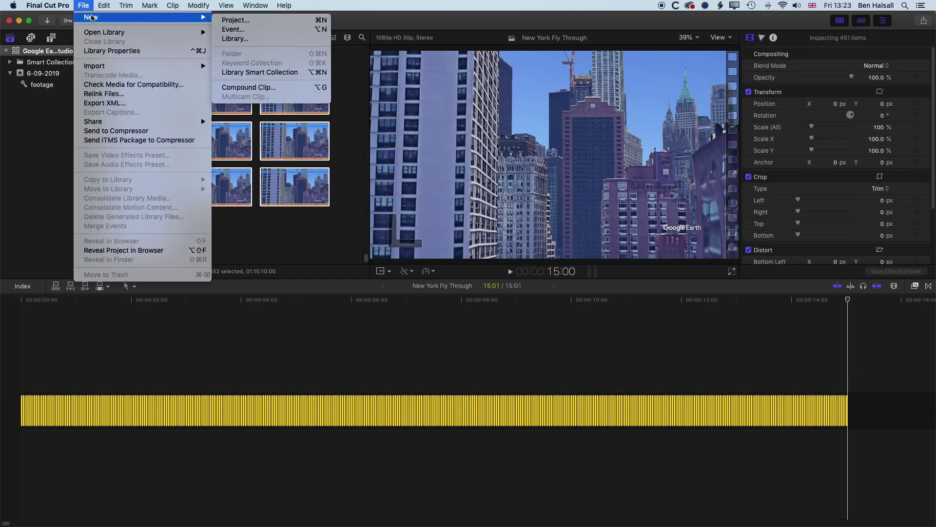
{"action": "left_click", "coordinate": [312, 89]}
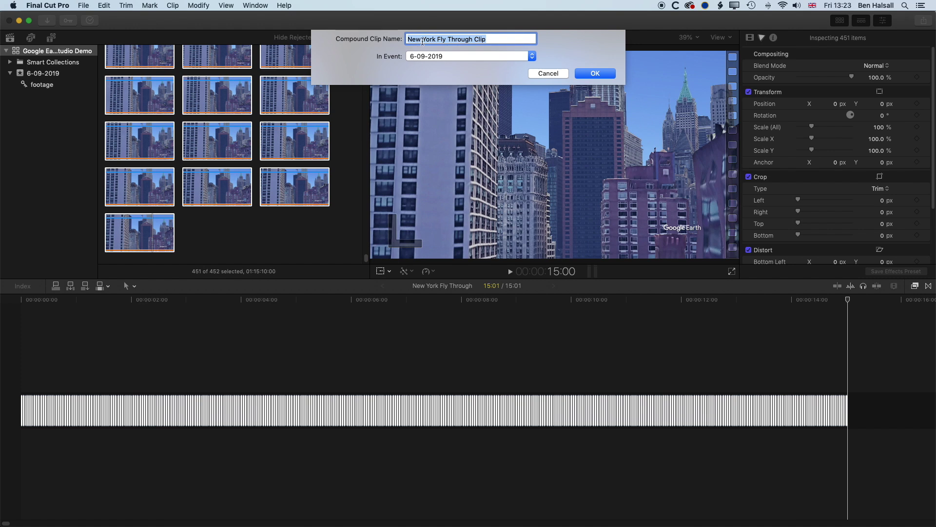
{"action": "key", "text": "Right"}
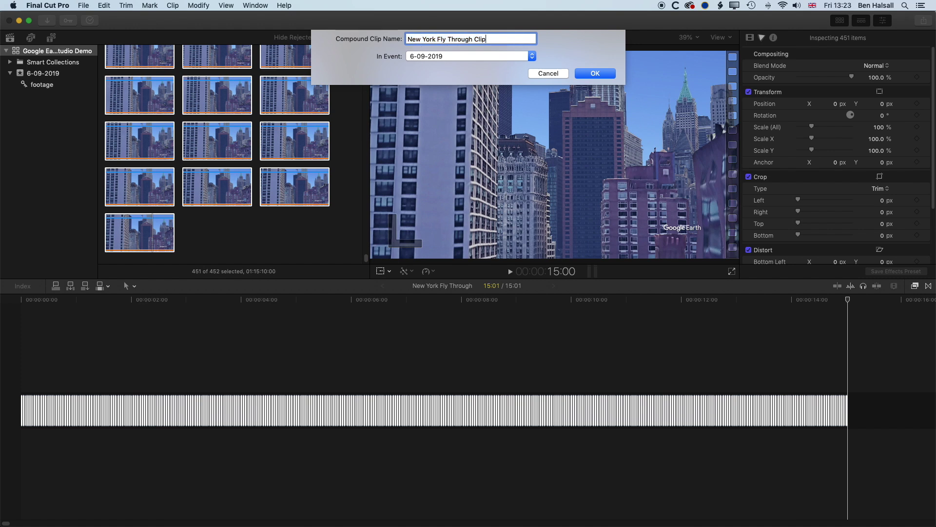
{"action": "key", "text": "Return"}
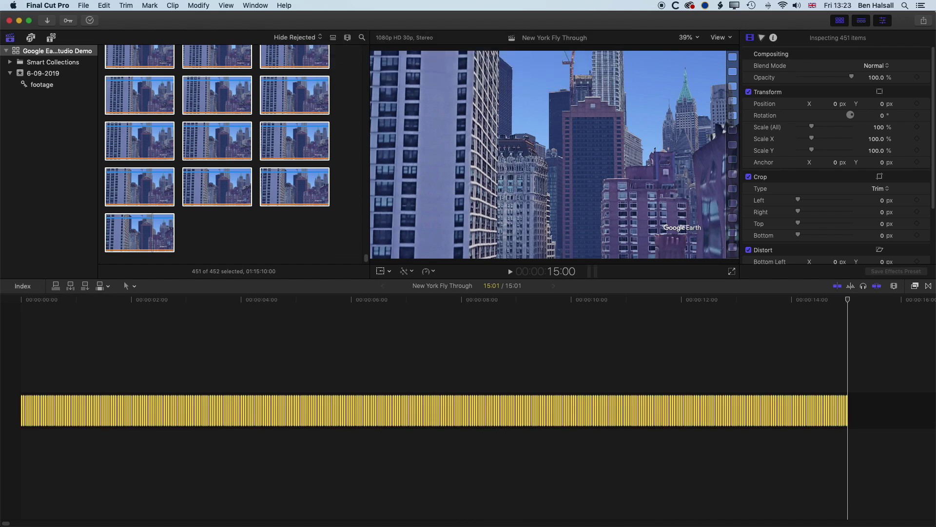
Play the compound clip from the beginning of the timeline, stop playback and clear the selection
{"action": "left_click_drag", "start_coordinate": [146, 300], "coordinate": [7, 303]}
{"action": "key", "text": "space"}
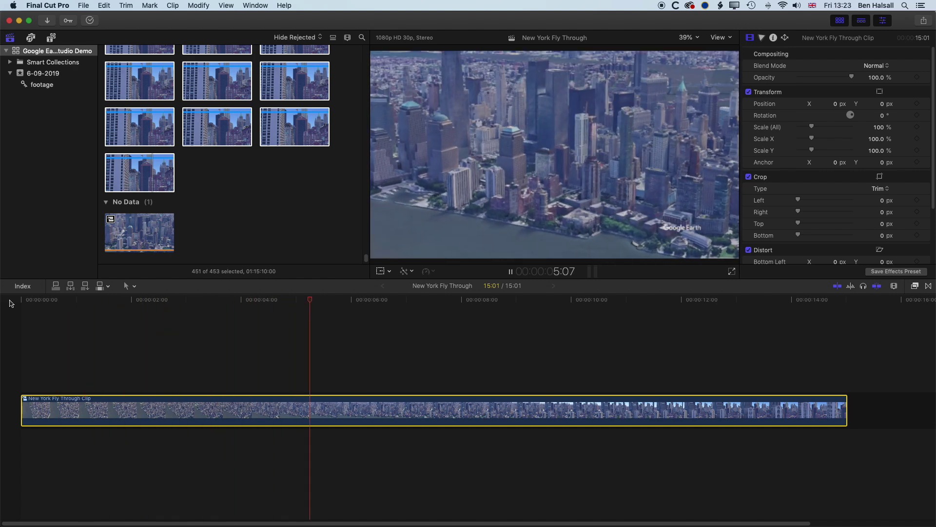
{"action": "left_click", "coordinate": [260, 364]}
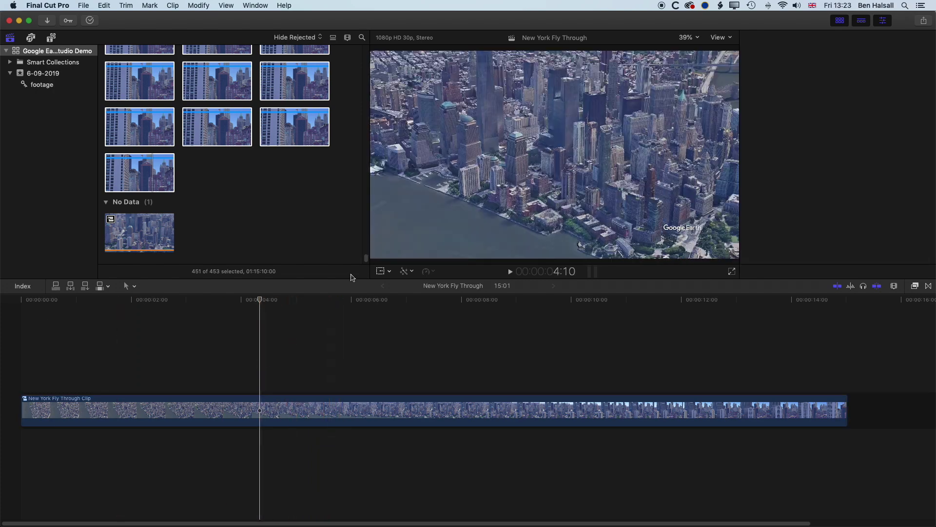
Select a range about 05:25 long in the middle of the compound clip with Range Selection and retime it to Fast 2x
{"action": "left_click", "coordinate": [135, 286]}
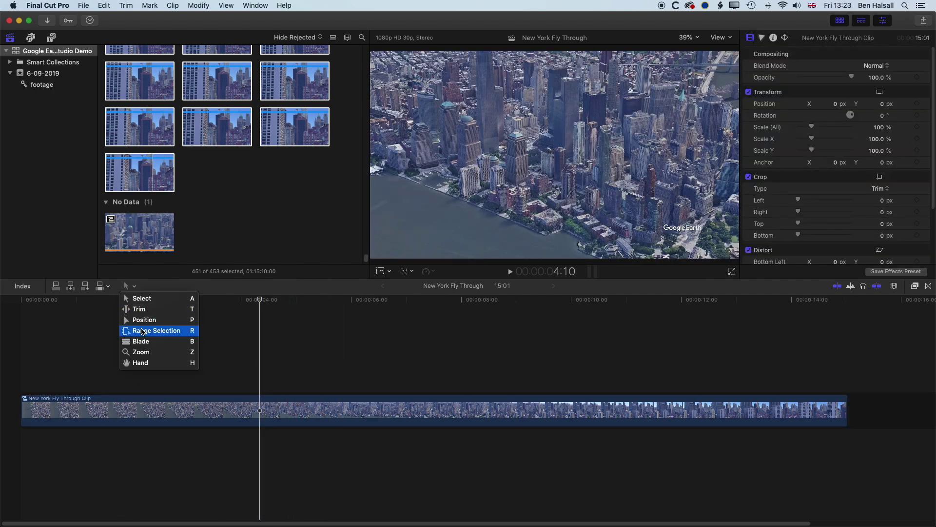
{"action": "left_click", "coordinate": [142, 330]}
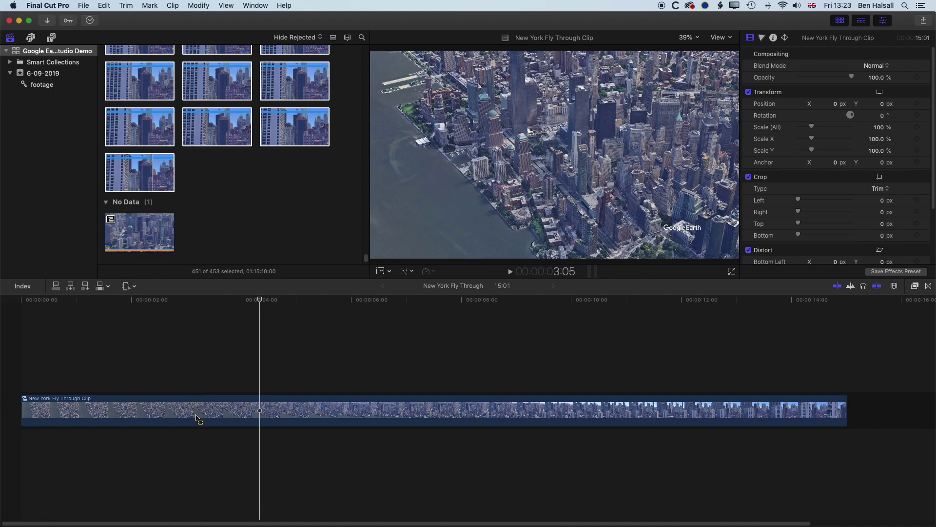
{"action": "left_click_drag", "start_coordinate": [196, 418], "coordinate": [521, 407]}
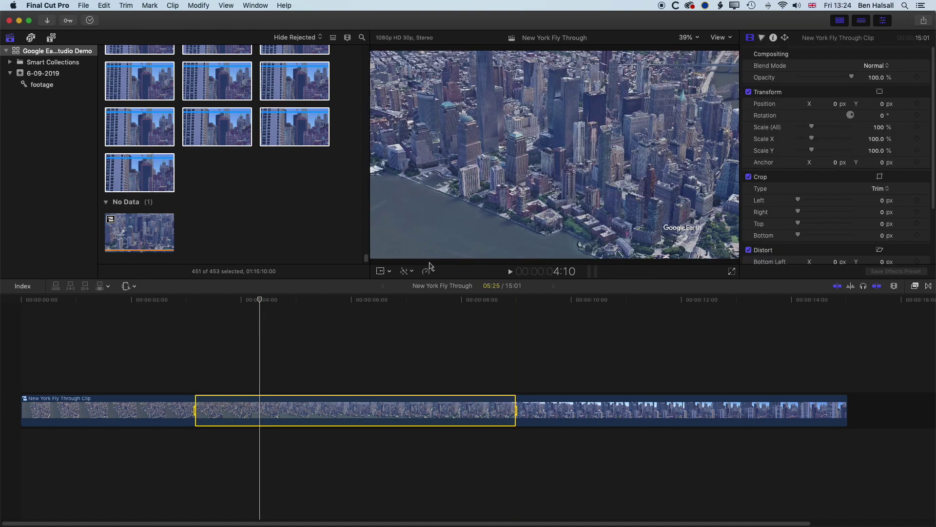
{"action": "left_click", "coordinate": [433, 271]}
{"action": "mouse_move", "coordinate": [438, 288]}
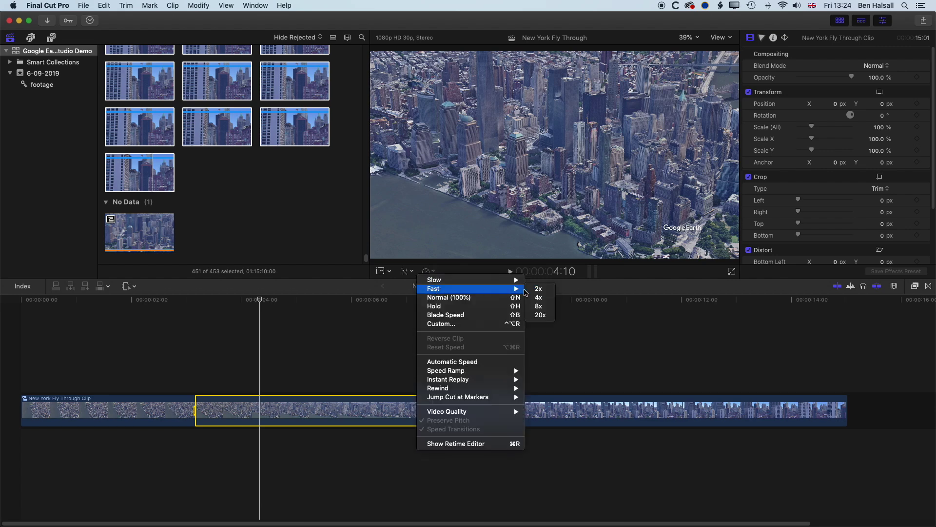
{"action": "left_click", "coordinate": [536, 291]}
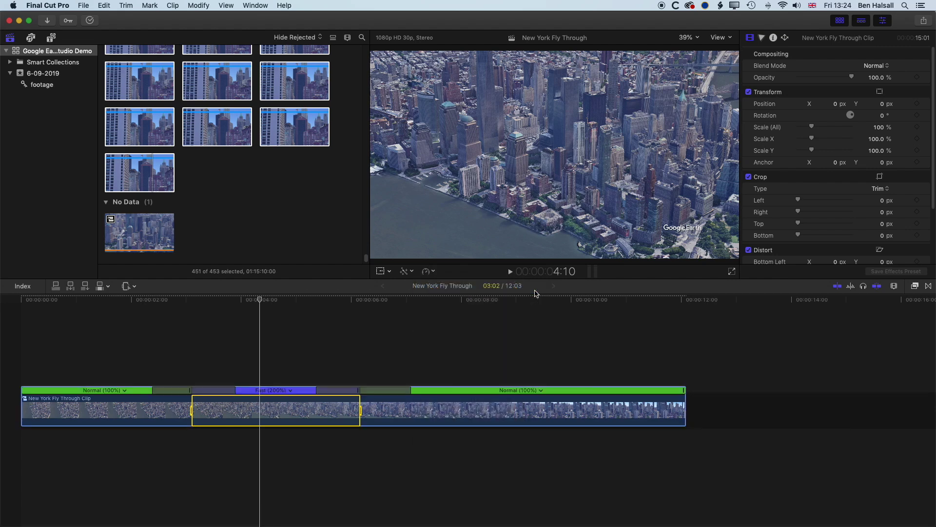
Select a range about 01:01 long inside the 200% section and retime it to Fast 4x
{"action": "left_click", "coordinate": [245, 410]}
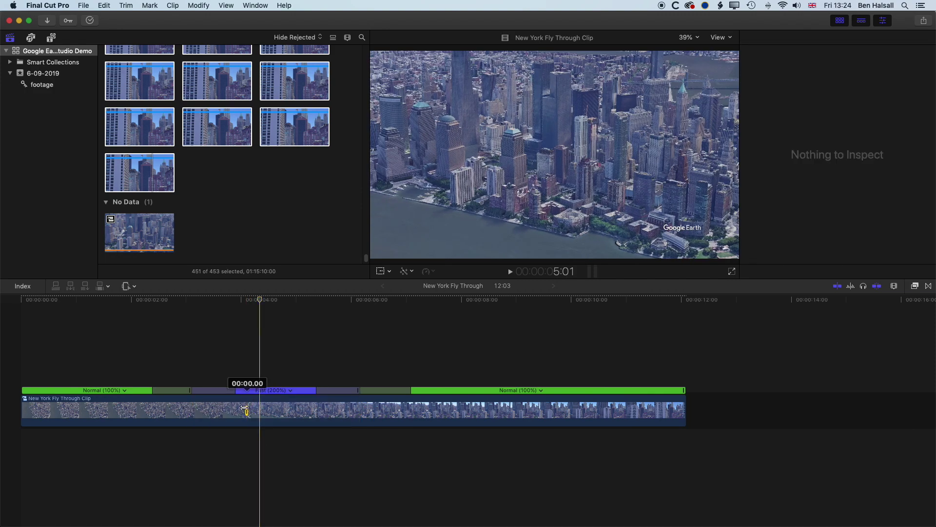
{"action": "left_click_drag", "start_coordinate": [245, 410], "coordinate": [308, 410]}
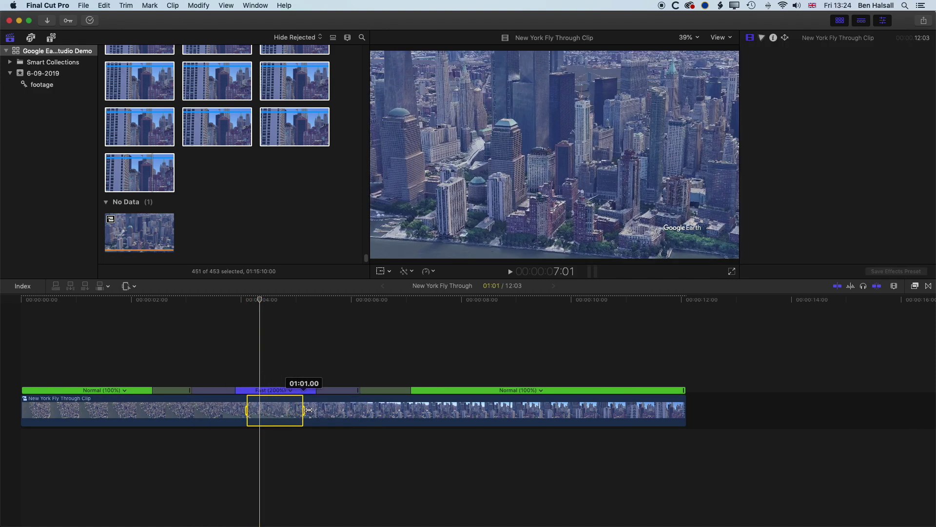
{"action": "left_click", "coordinate": [426, 271]}
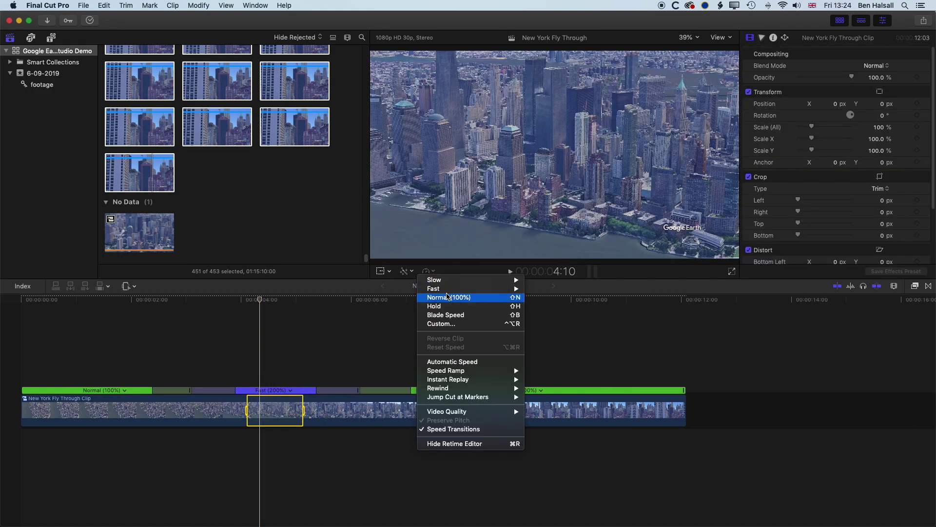
{"action": "mouse_move", "coordinate": [455, 290]}
{"action": "left_click", "coordinate": [538, 298]}
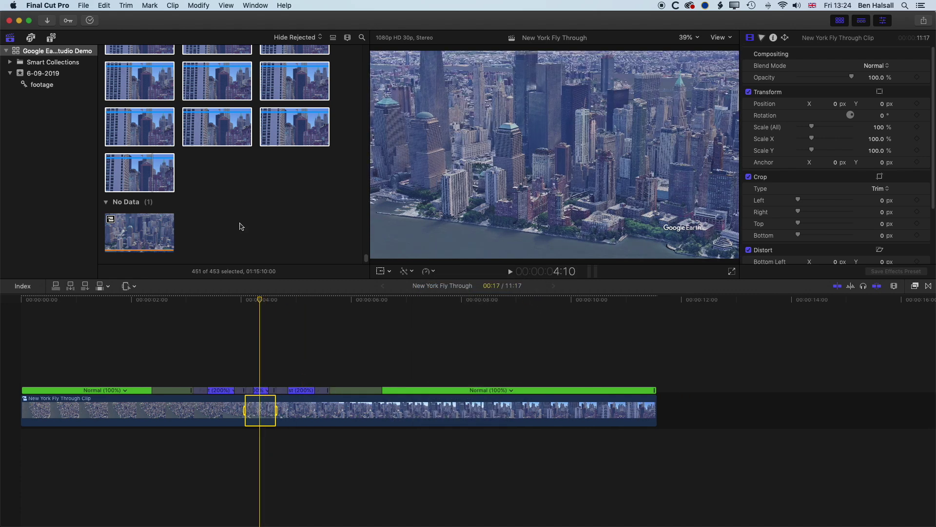
Clear the range selection and play the retimed clip from its beginning to review the speed changes
{"action": "key", "text": "super+shift+a"}
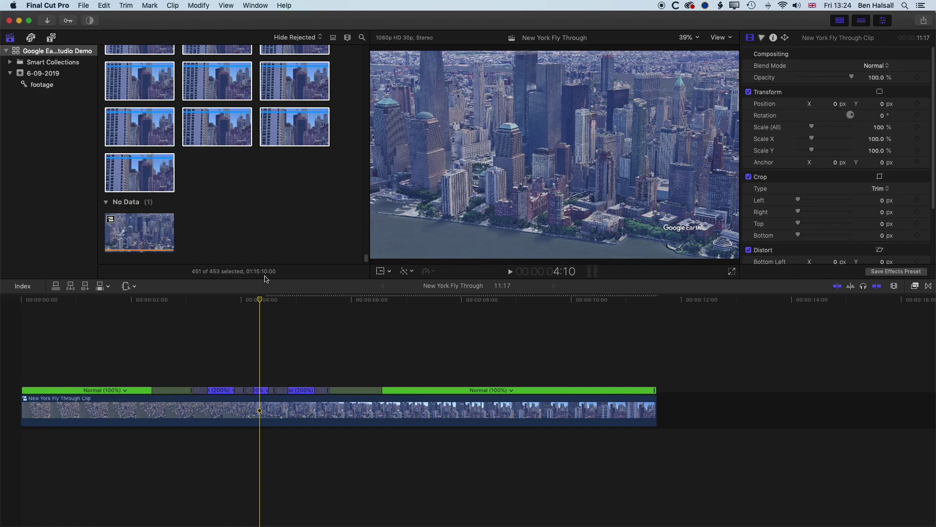
{"action": "left_click", "coordinate": [2, 302]}
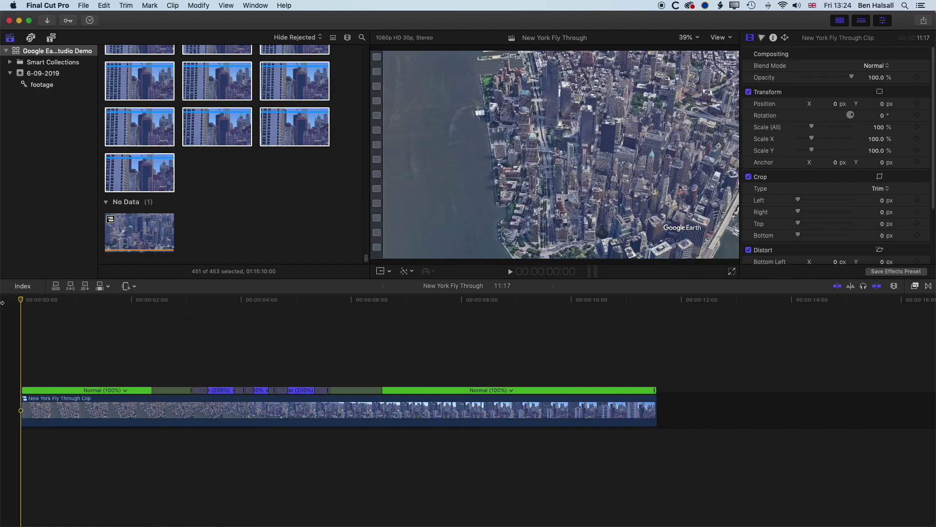
{"action": "key", "text": "space"}
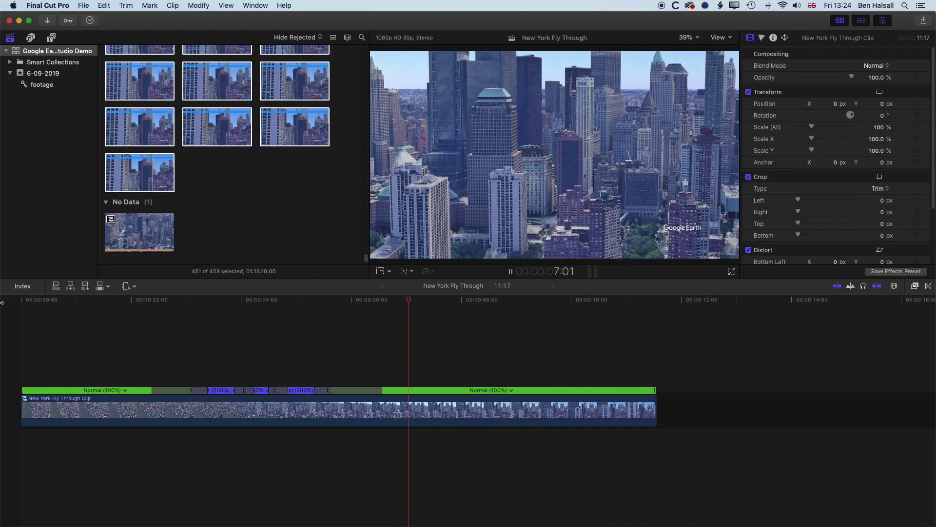
{"action": "key", "text": "space"}
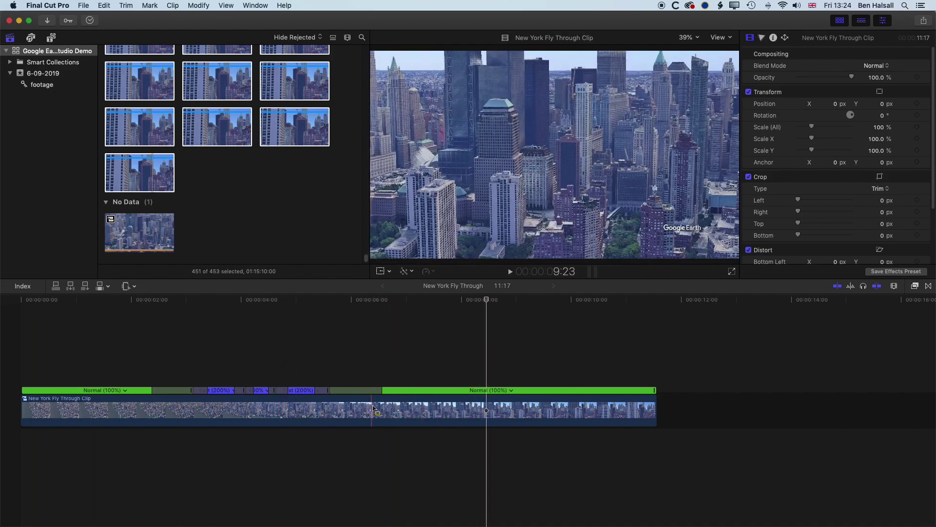
Select a range about 03:11 long in the final normal-speed section and retime it to Fast 4x
{"action": "left_click_drag", "start_coordinate": [390, 411], "coordinate": [582, 406]}
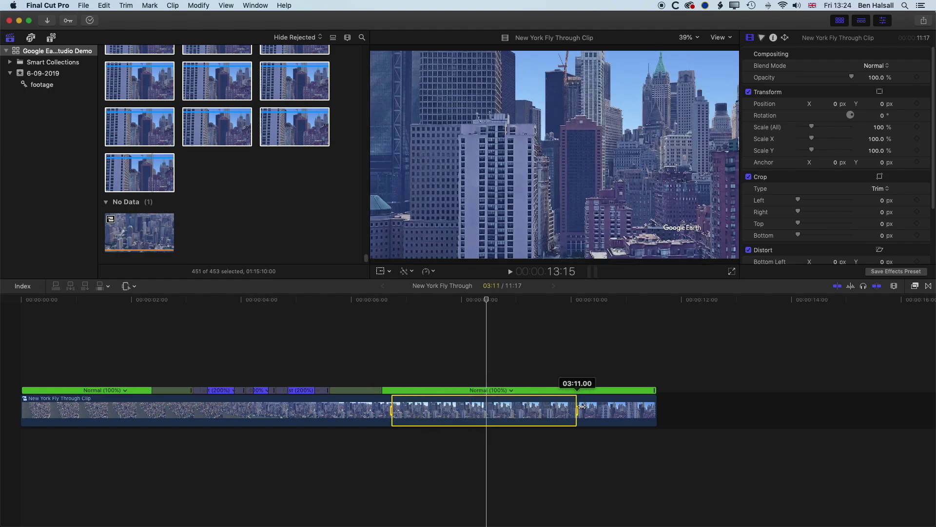
{"action": "left_click", "coordinate": [428, 271]}
{"action": "mouse_move", "coordinate": [507, 289]}
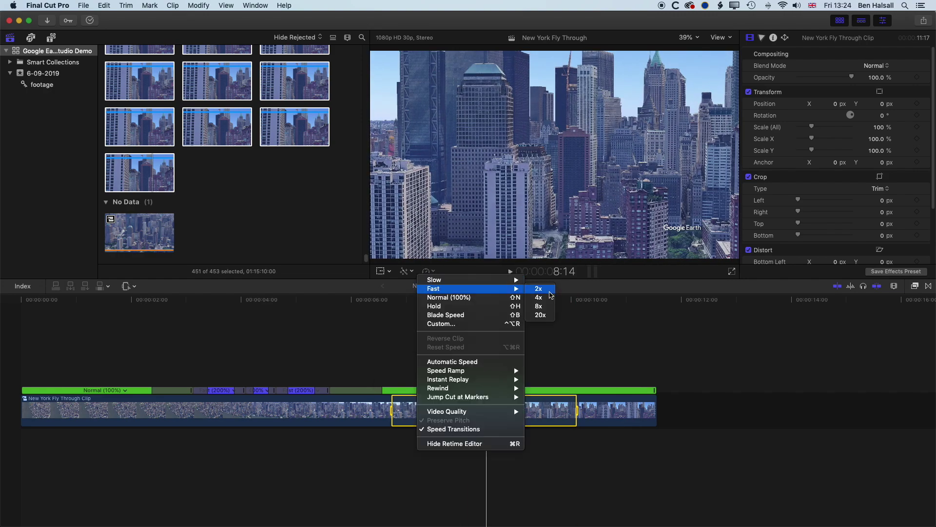
{"action": "left_click", "coordinate": [531, 342]}
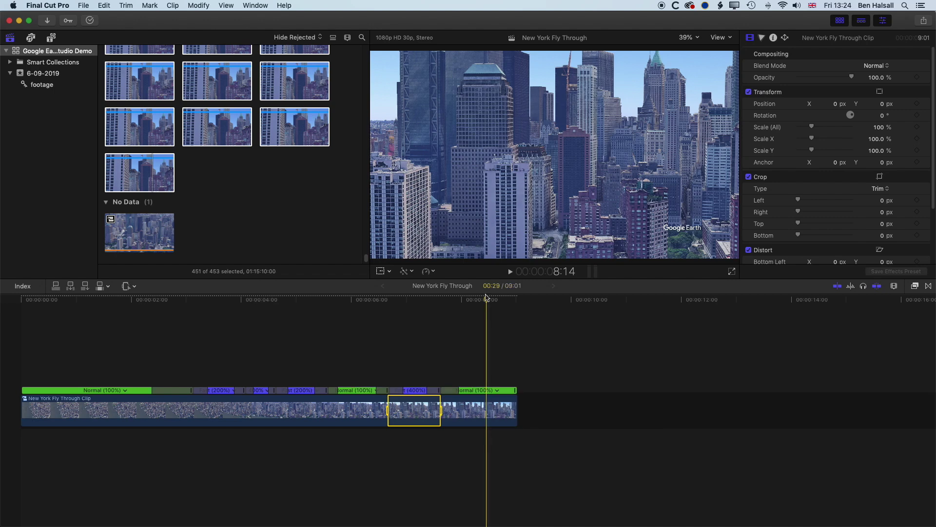
Deselect everything and play the clip from the start through the newly added 400% section near its end
{"action": "key", "text": "shift+super+a"}
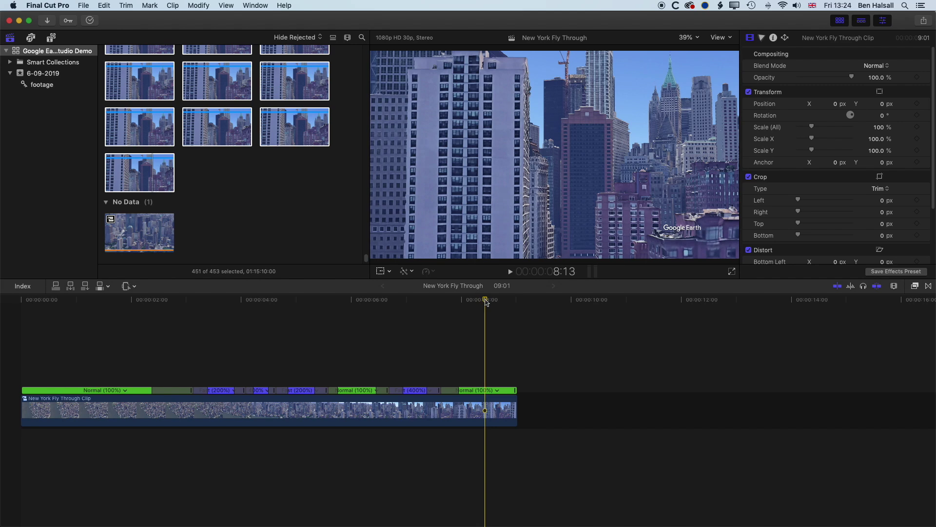
{"action": "left_click_drag", "start_coordinate": [487, 301], "coordinate": [1, 304]}
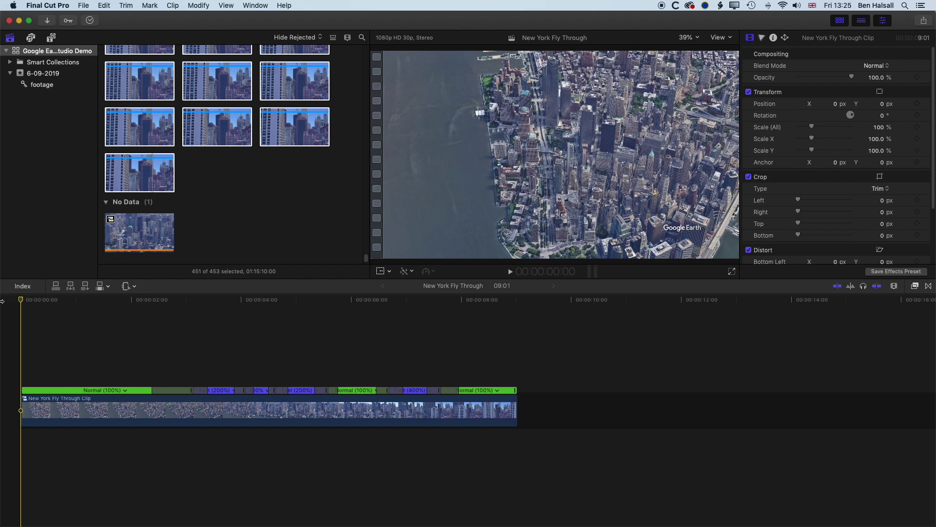
{"action": "key", "text": "space"}
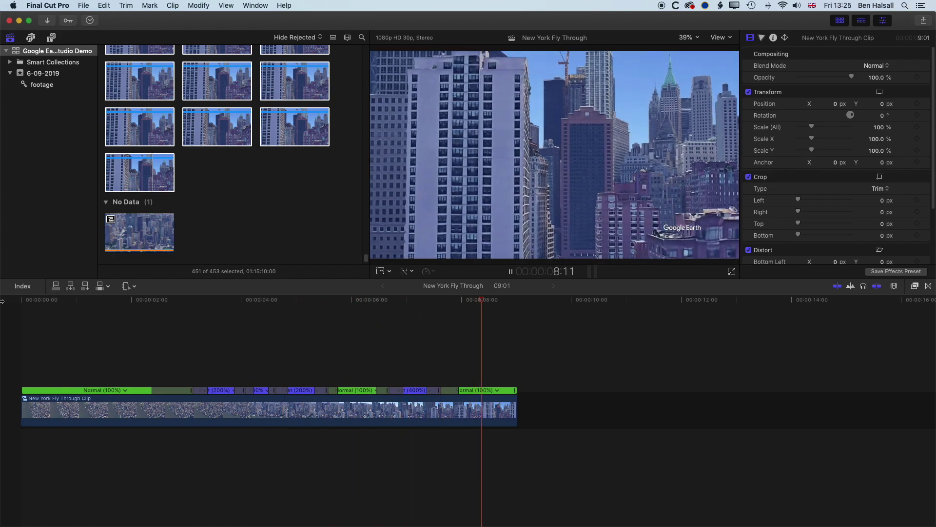
{"action": "key", "text": "space"}
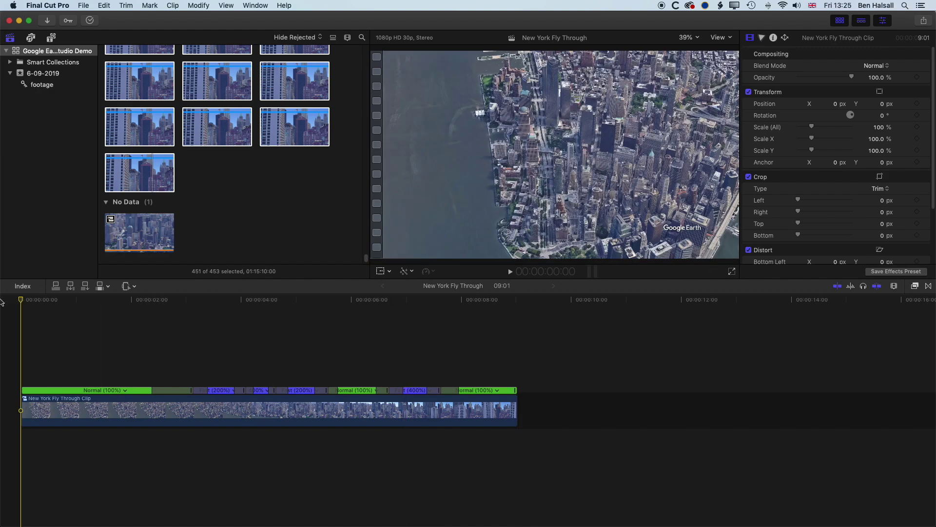